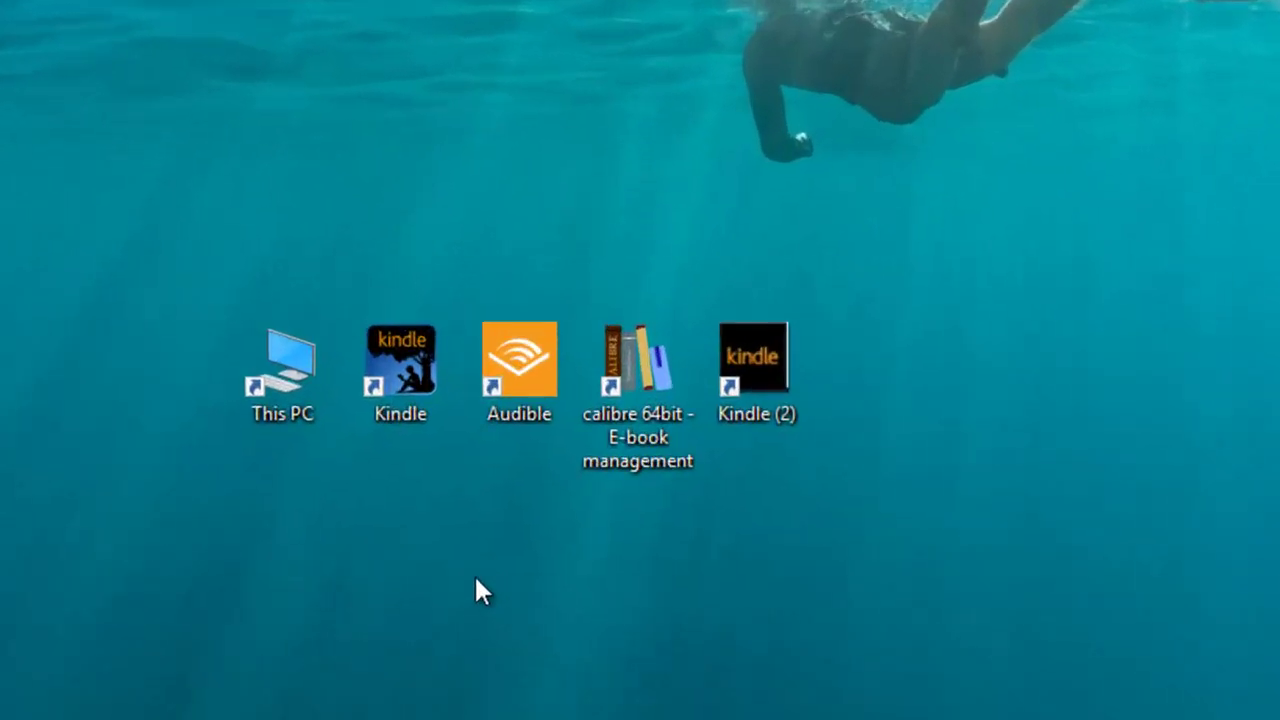
- Launch calibre to view its library window and close it again
left_click(632, 392)
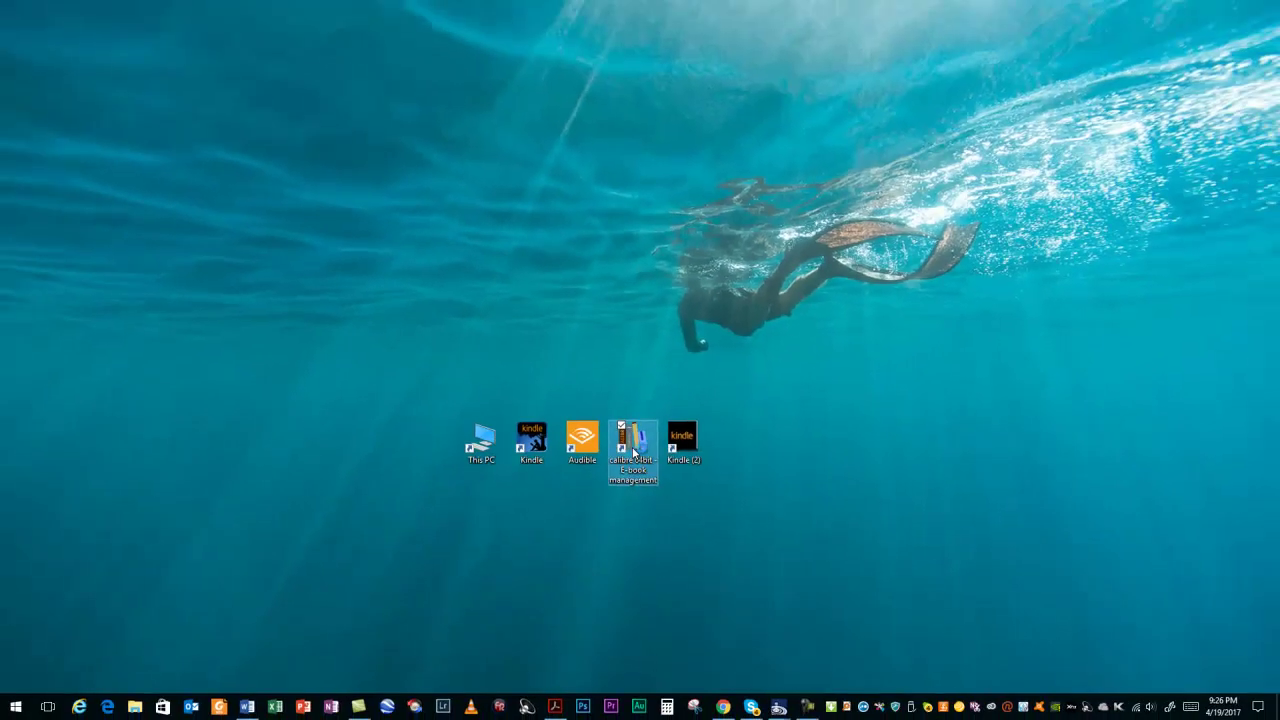
double_click(632, 452)
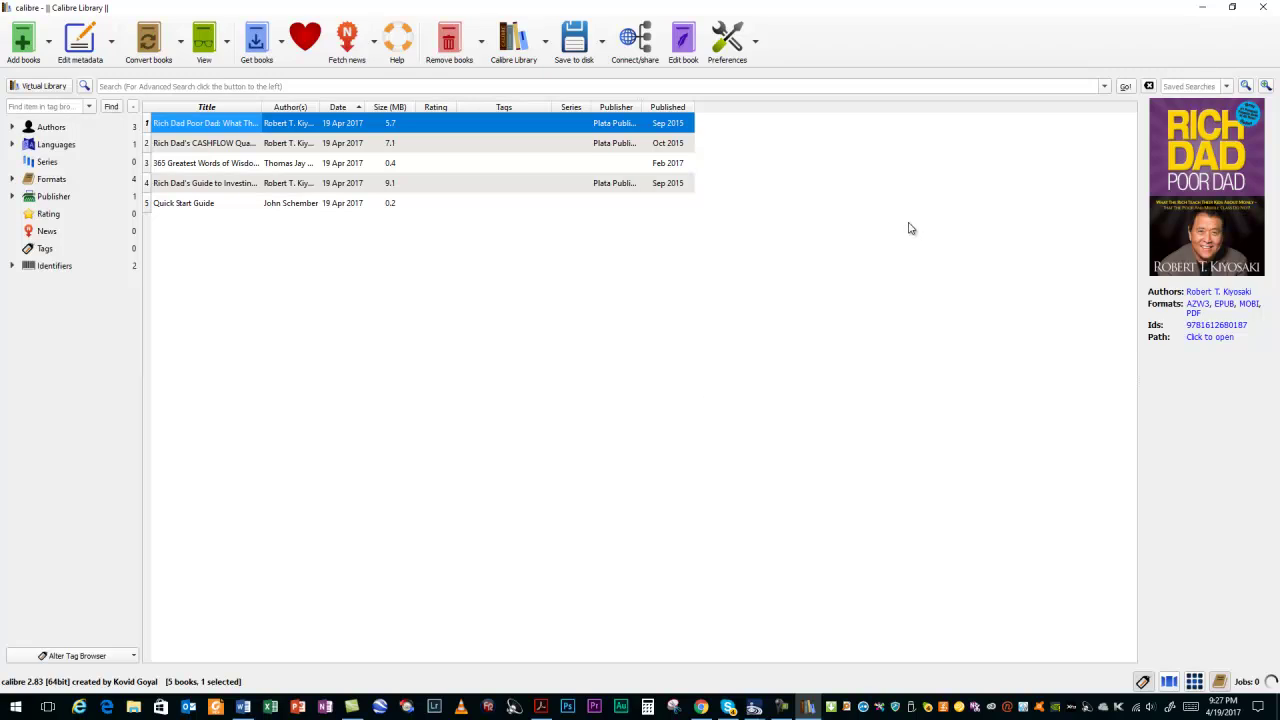
left_click(1263, 8)
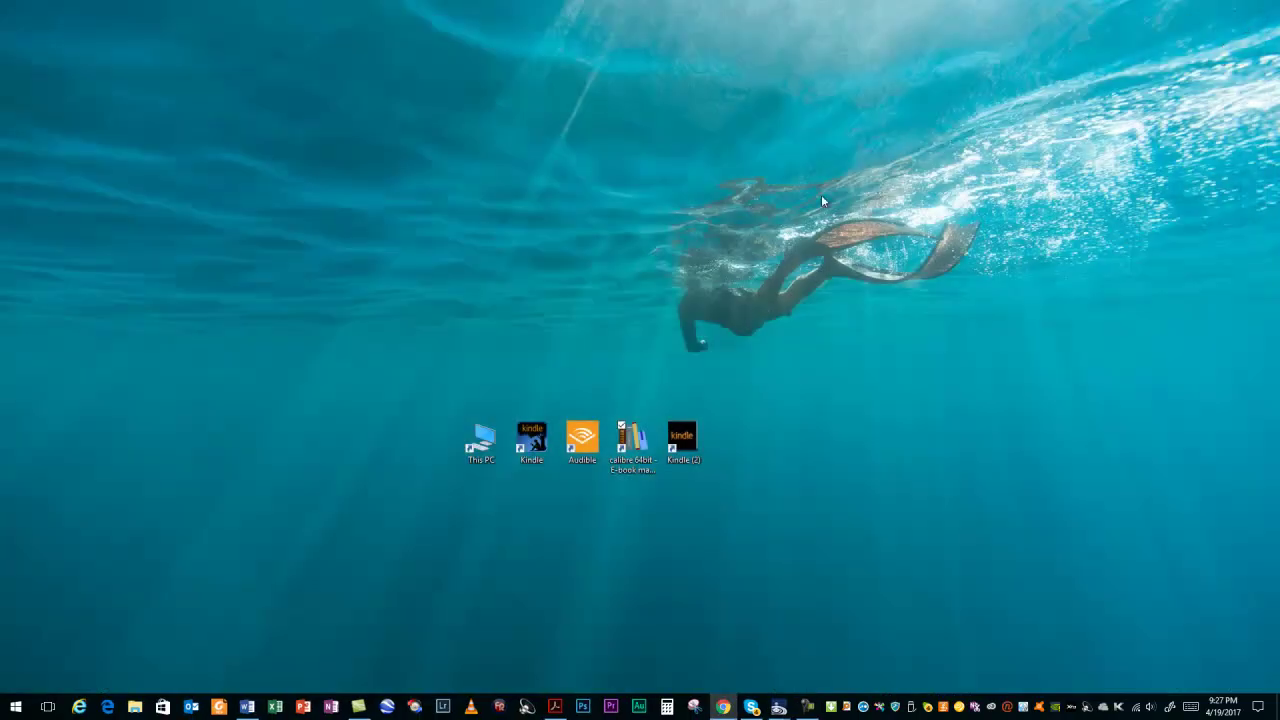
- View the calibre download page in Chrome and minimize the browser
left_click(722, 706)
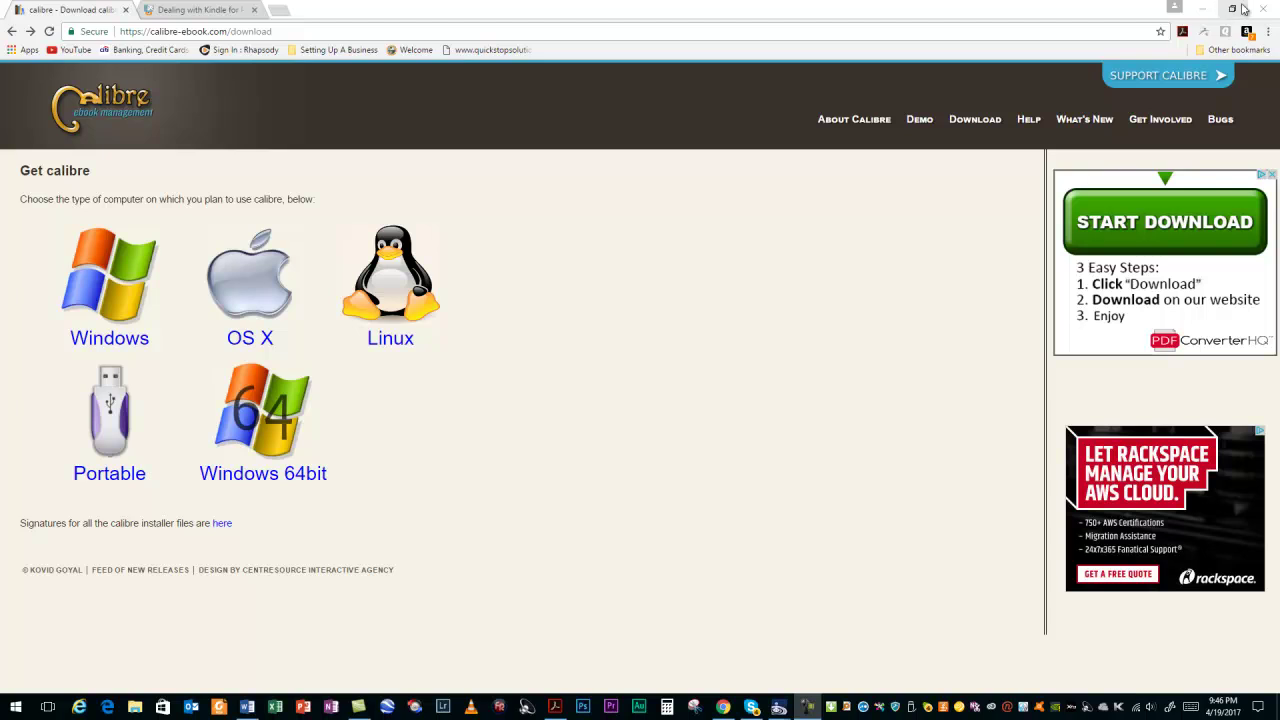
left_click(1206, 9)
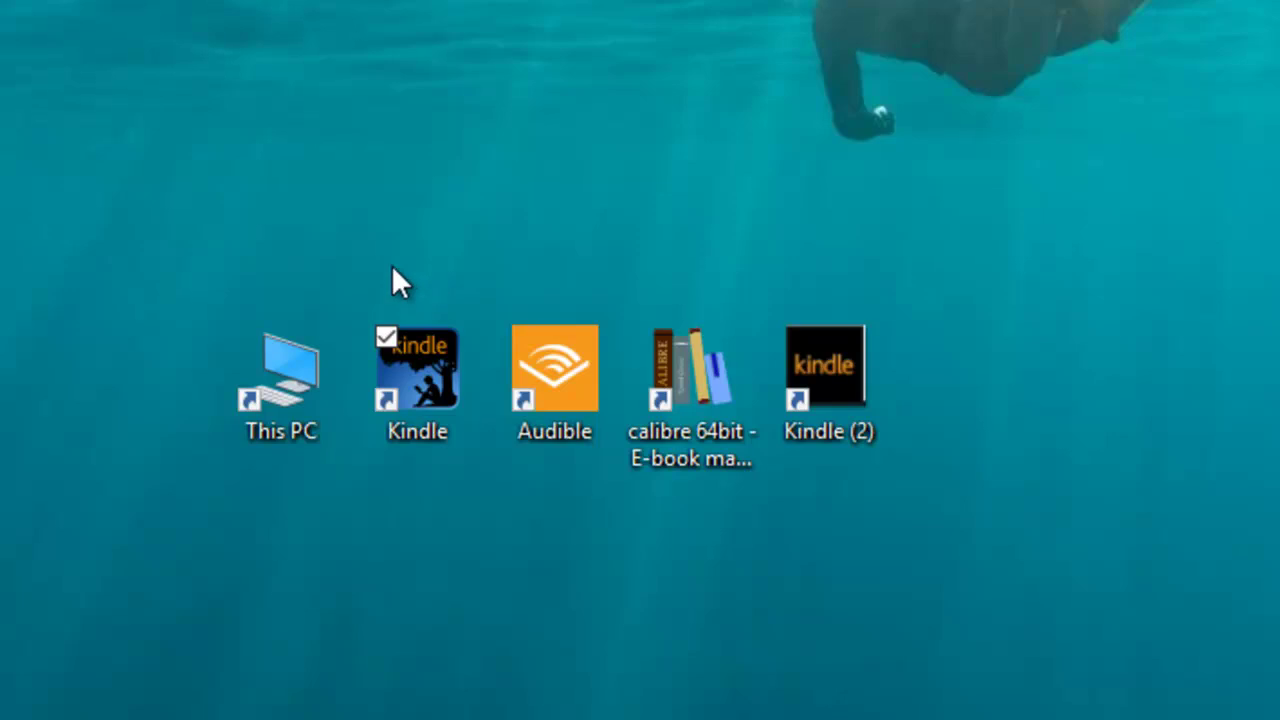
- Open the Kindle desktop app and check its version in the About Kindle information, closing that window when done
double_click(422, 367)
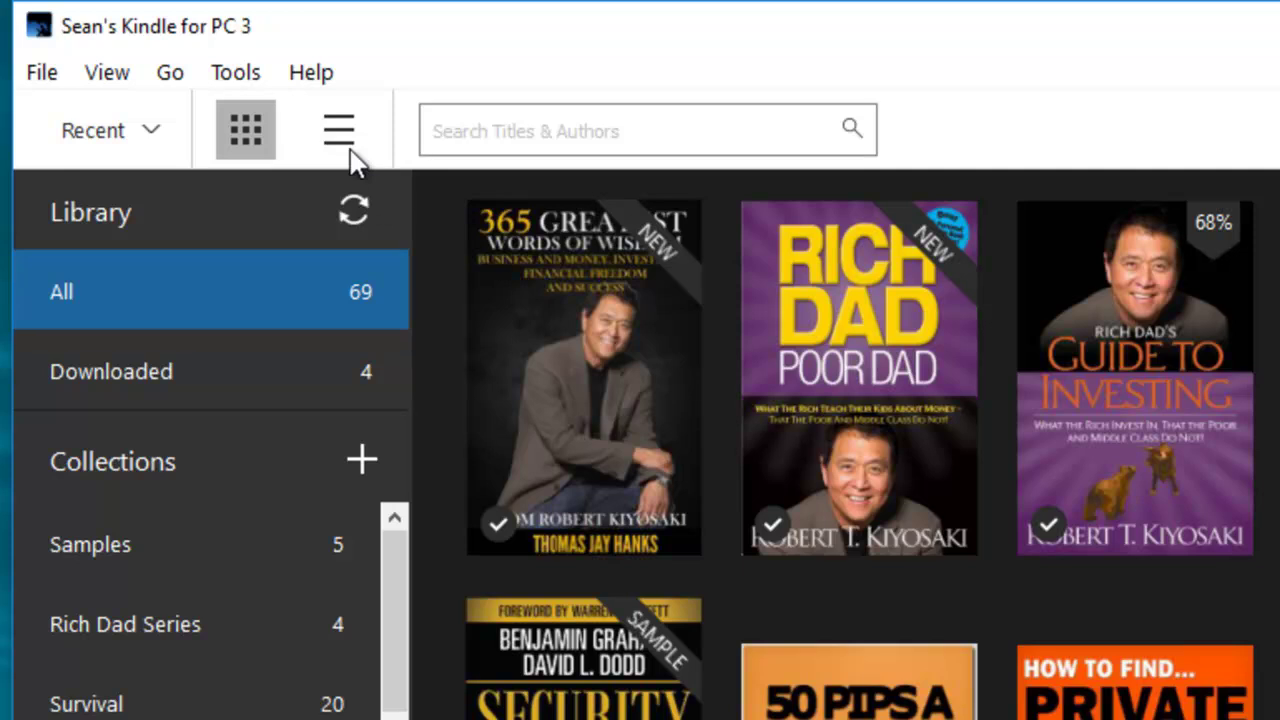
left_click(303, 76)
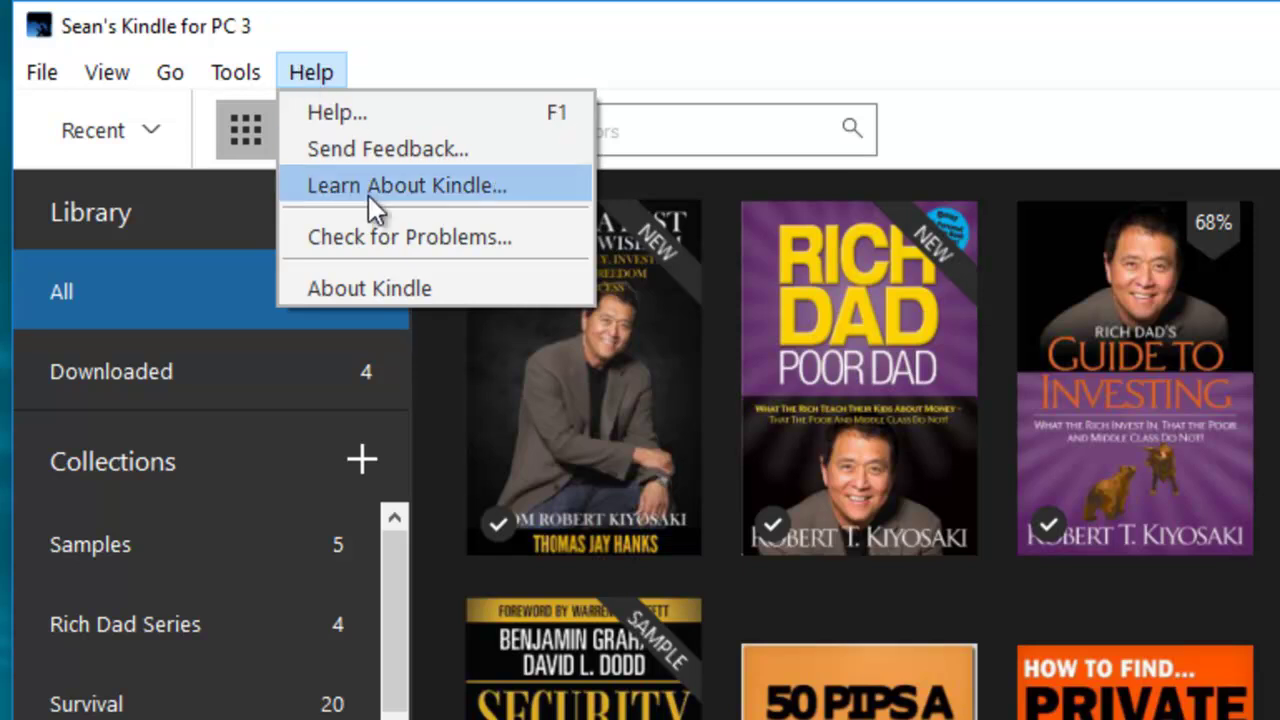
left_click(395, 285)
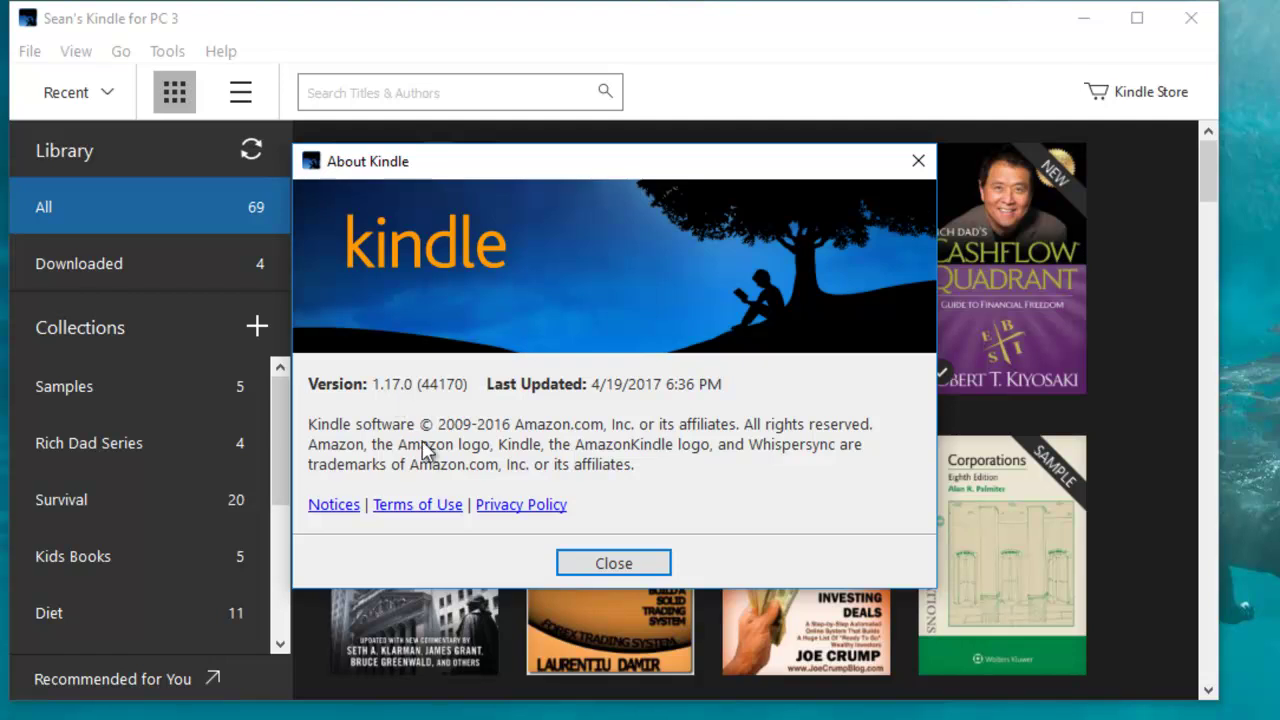
left_click(583, 566)
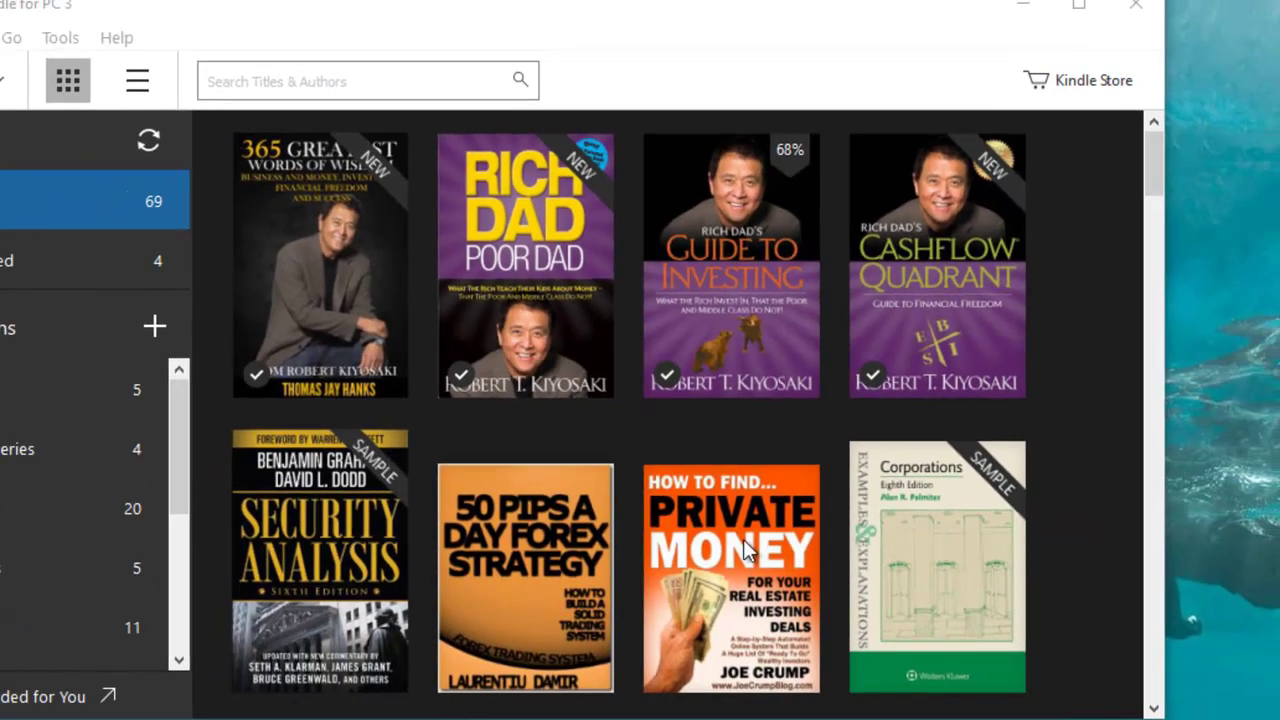
- Download the "How to Find Private Money" book from the Kindle library to the computer
right_click(743, 539)
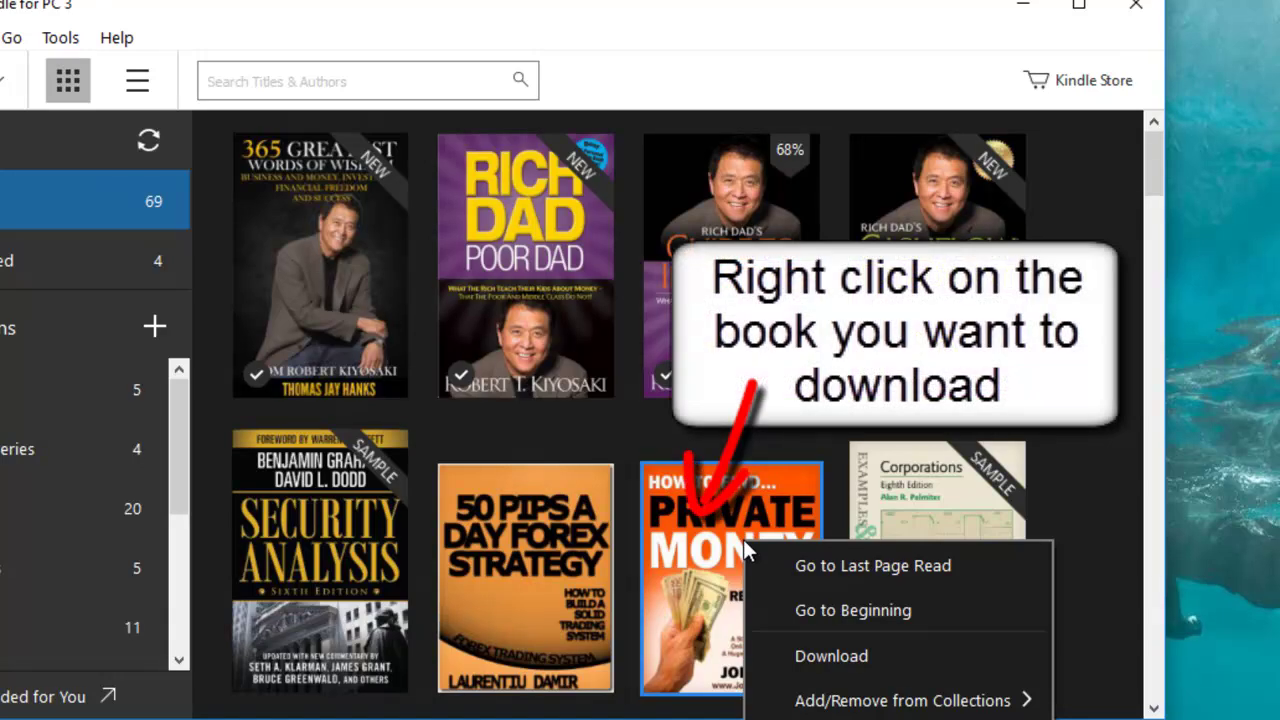
left_click(826, 656)
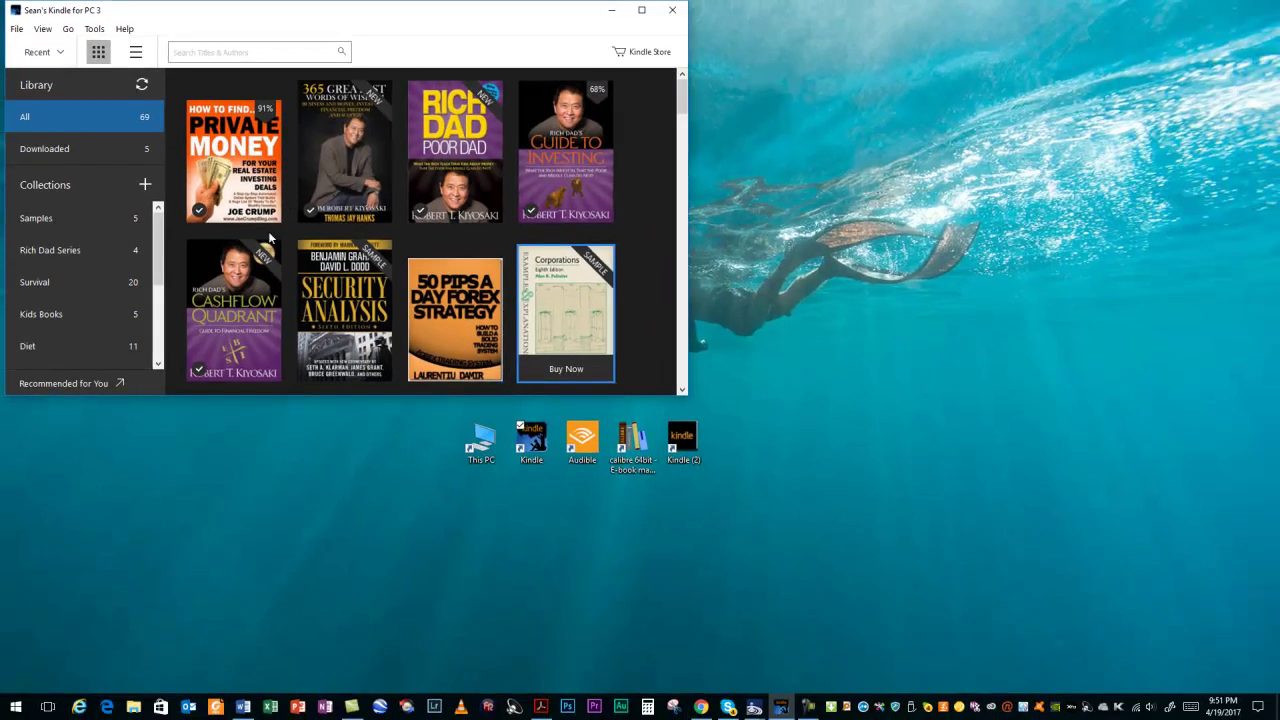
- Switch to File Explorer and open the My Kindle Content folder inside Documents
left_click(134, 708)
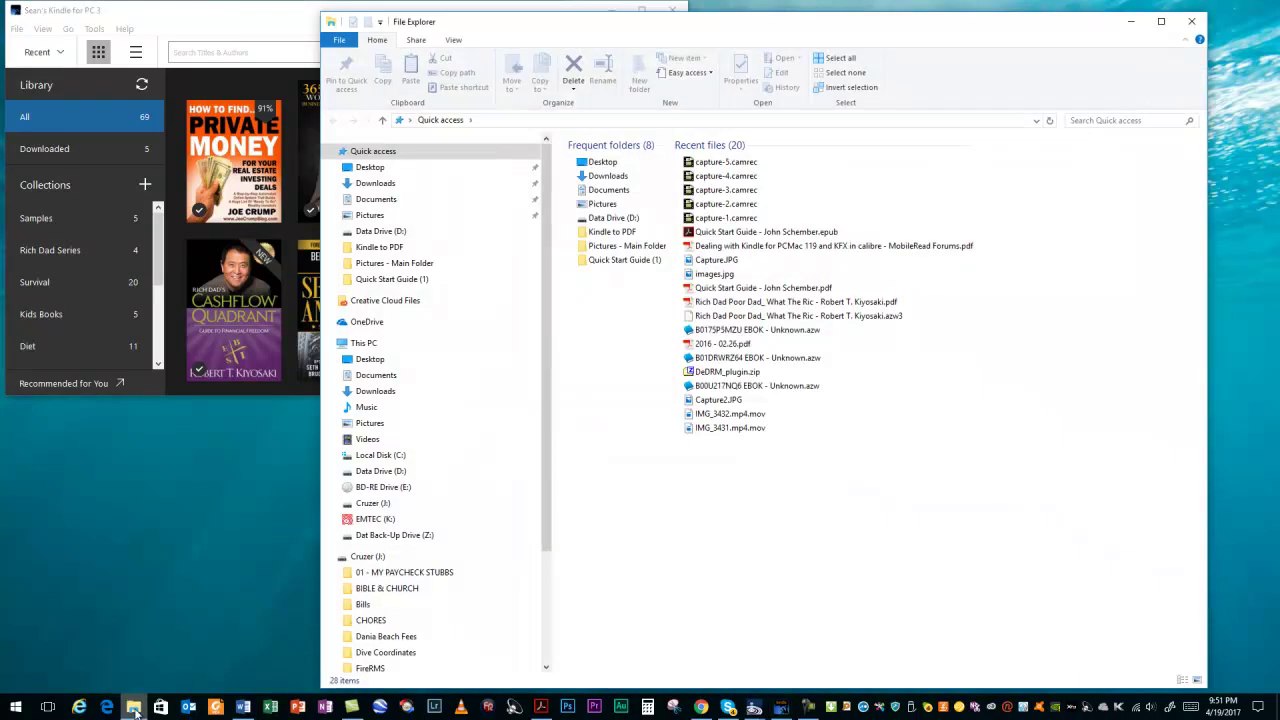
left_click(381, 375)
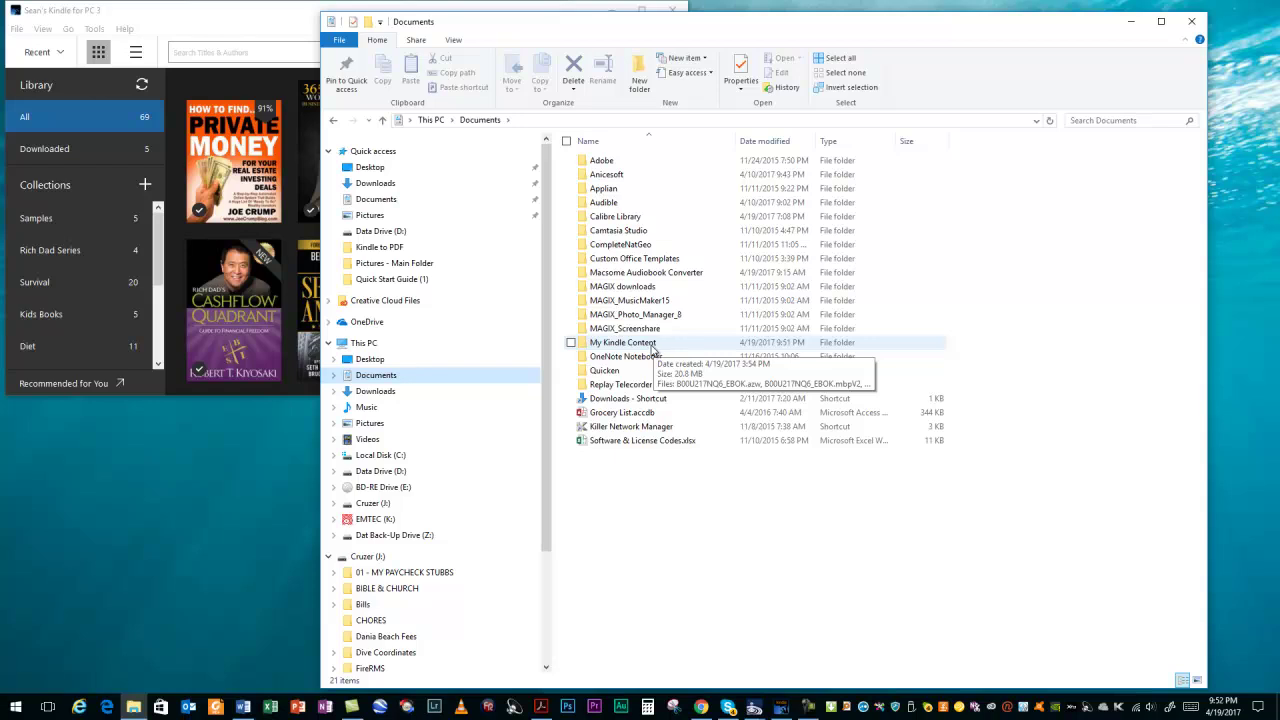
double_click(650, 344)
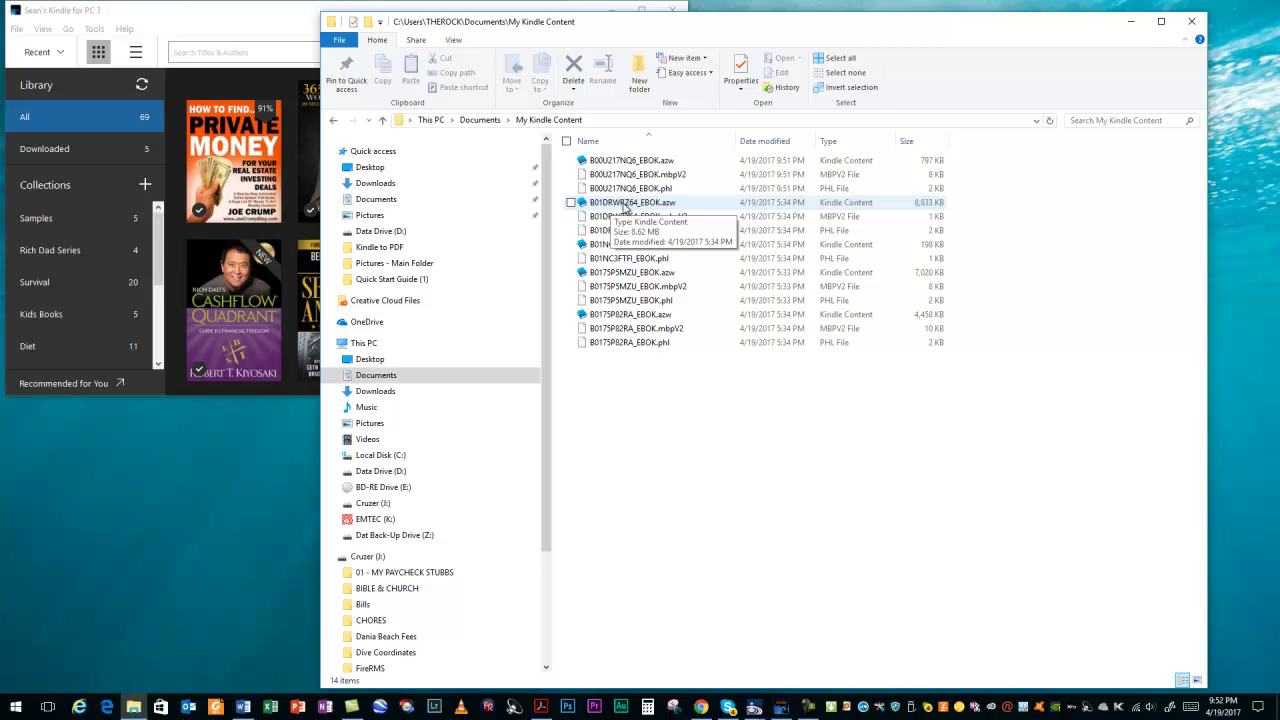
- Open B0175P5MZU_EBOK.azw in Kindle to identify which book it is, and close the reader
double_click(625, 274)
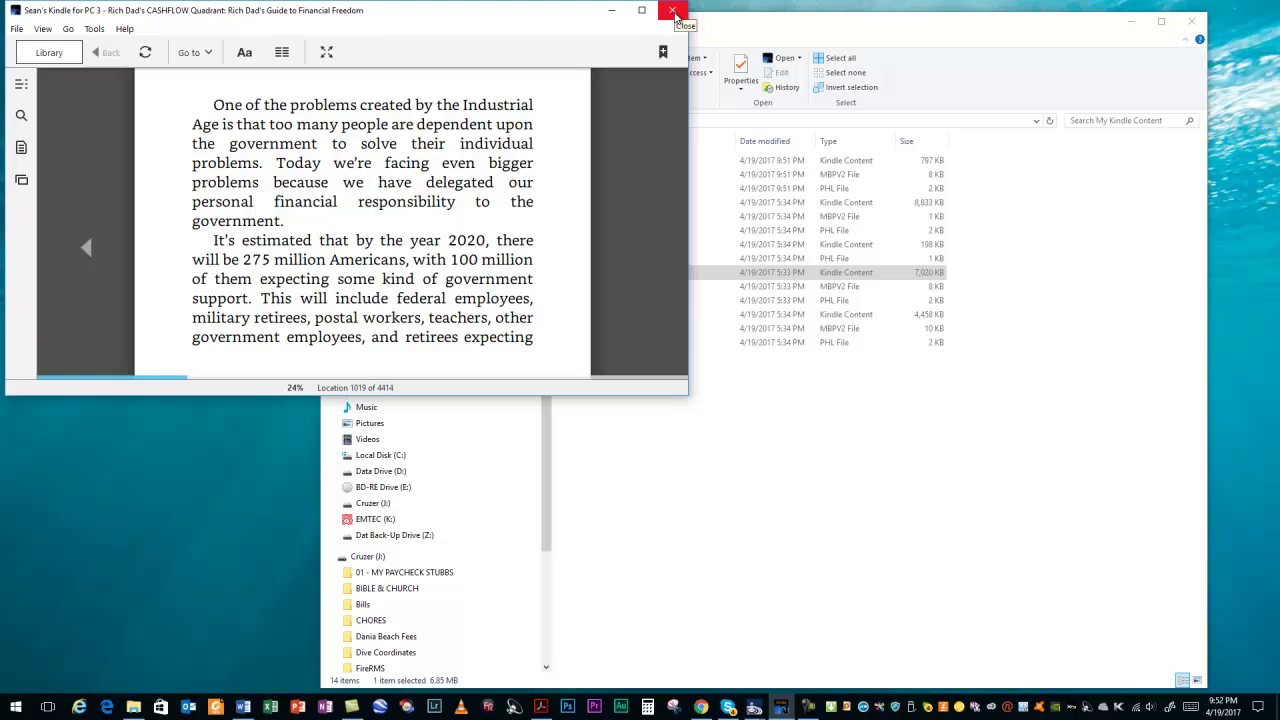
left_click(673, 12)
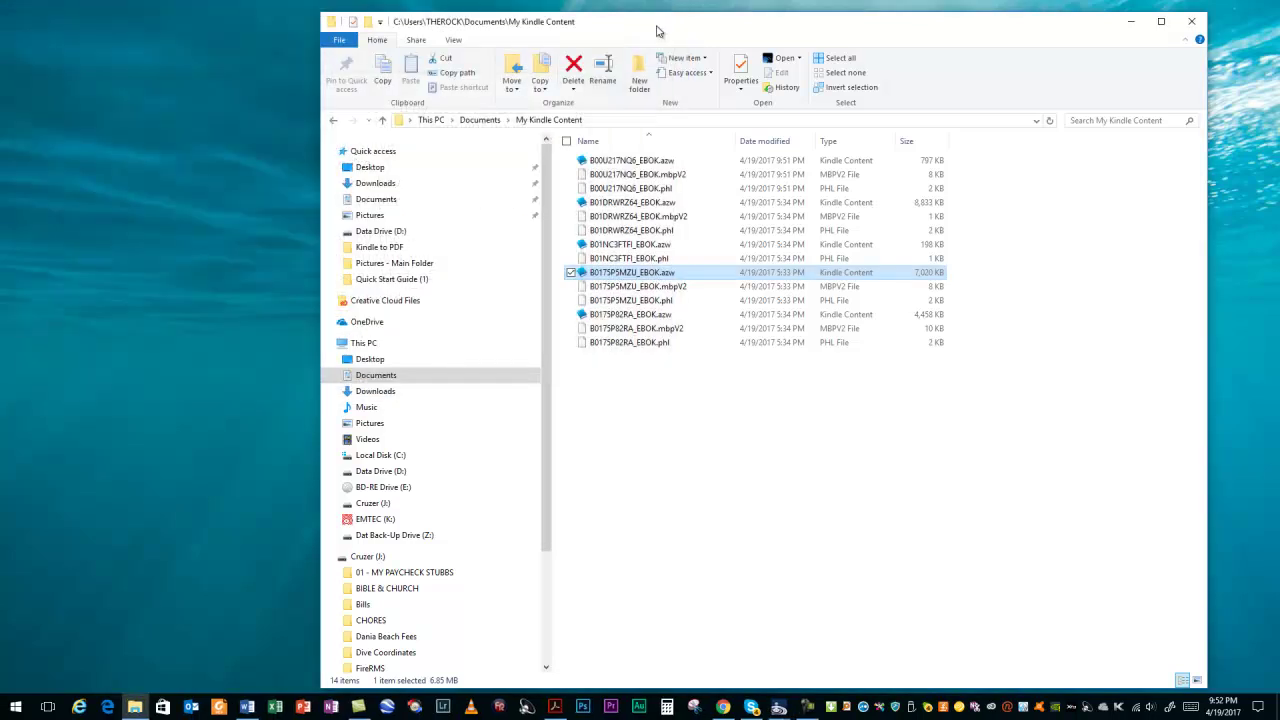
- Move the My Kindle Content window aside to uncover the desktop shortcuts and launch calibre
left_click_drag(659, 30, 705, 35)
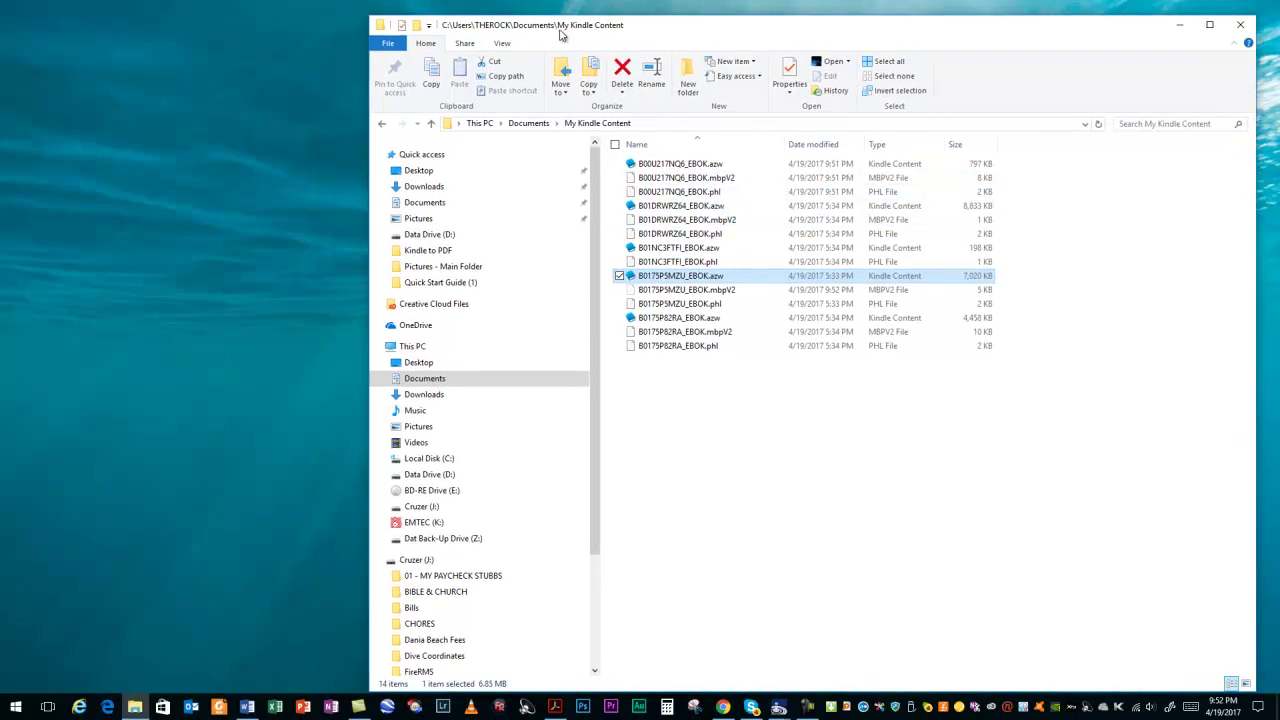
left_click_drag(564, 36, 997, 106)
left_click(633, 442)
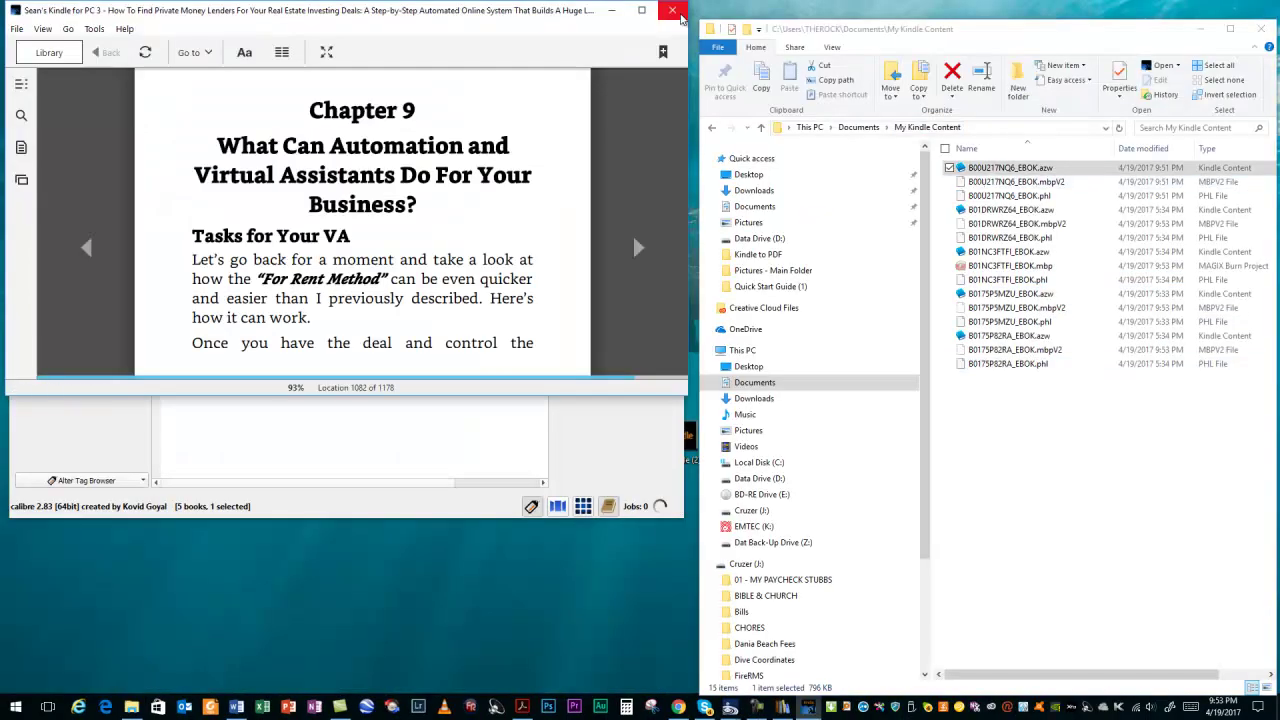
- Close the Kindle reader and add B00U217NQ6_EBOK.azw from My Kindle Content to the calibre library
left_click(678, 12)
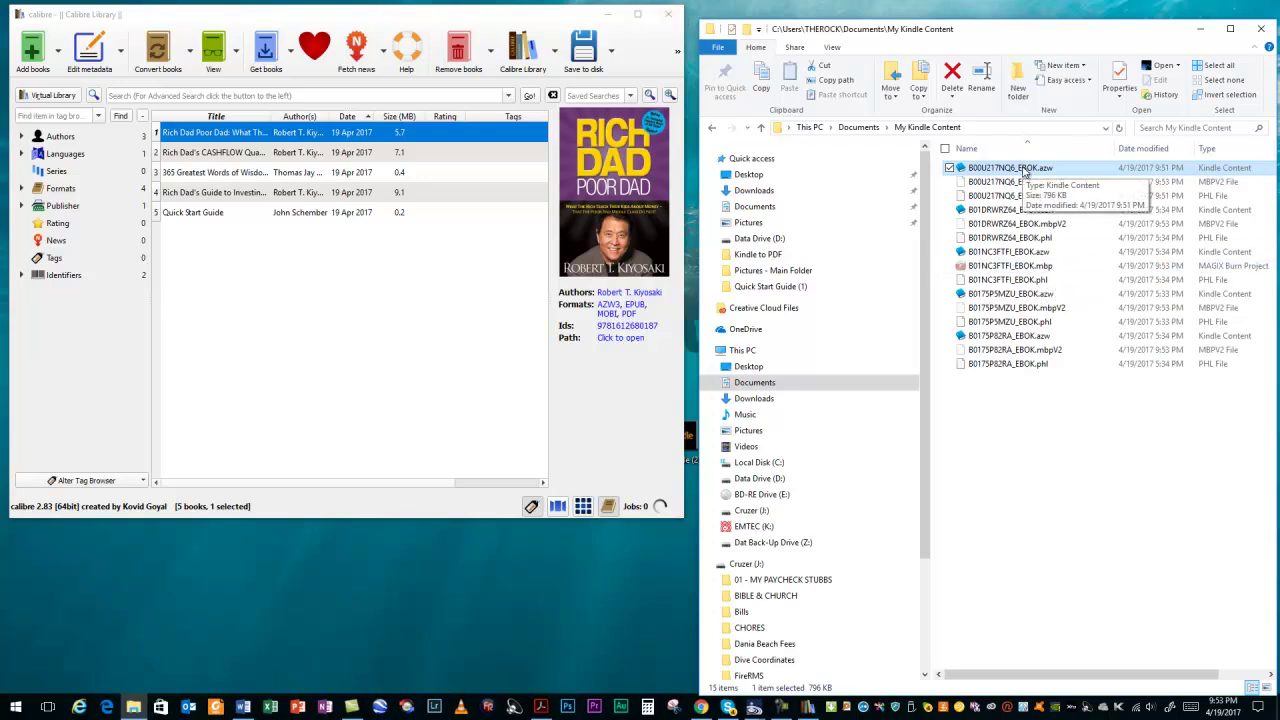
left_click_drag(1023, 172, 262, 345)
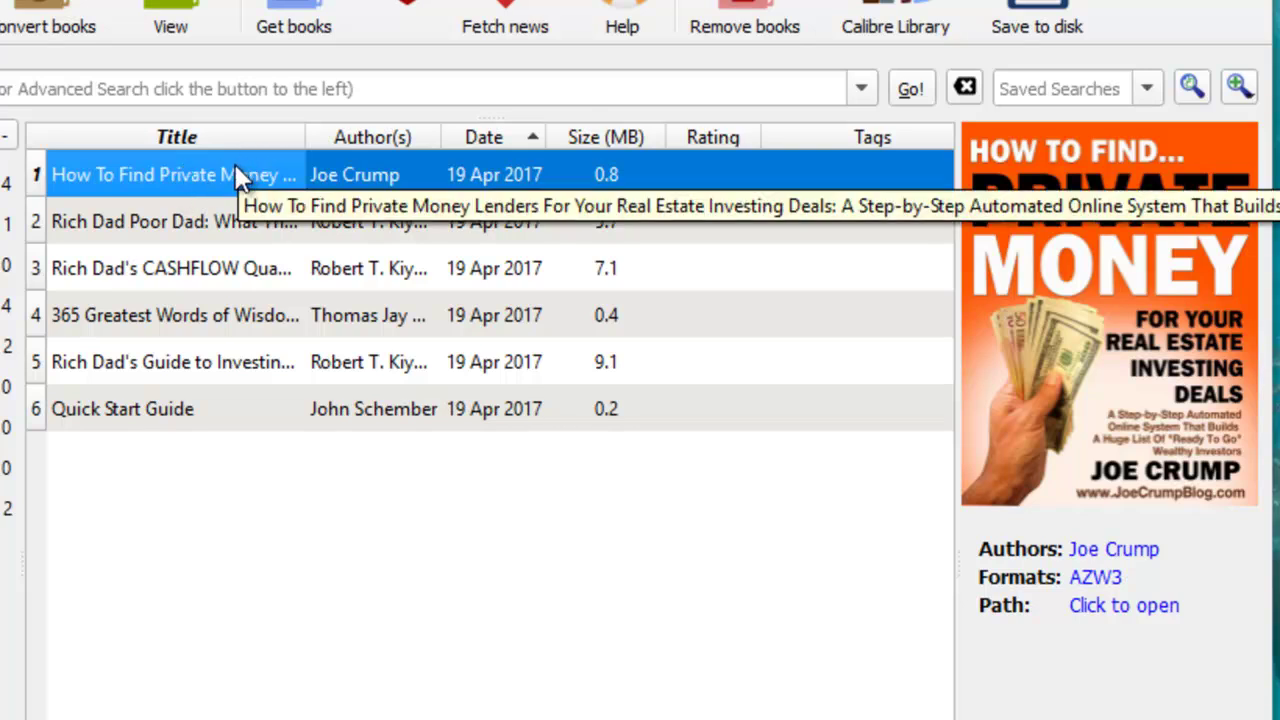
- Convert the "How To Find Private Money" book individually in calibre, with PDF as the output format
right_click(235, 164)
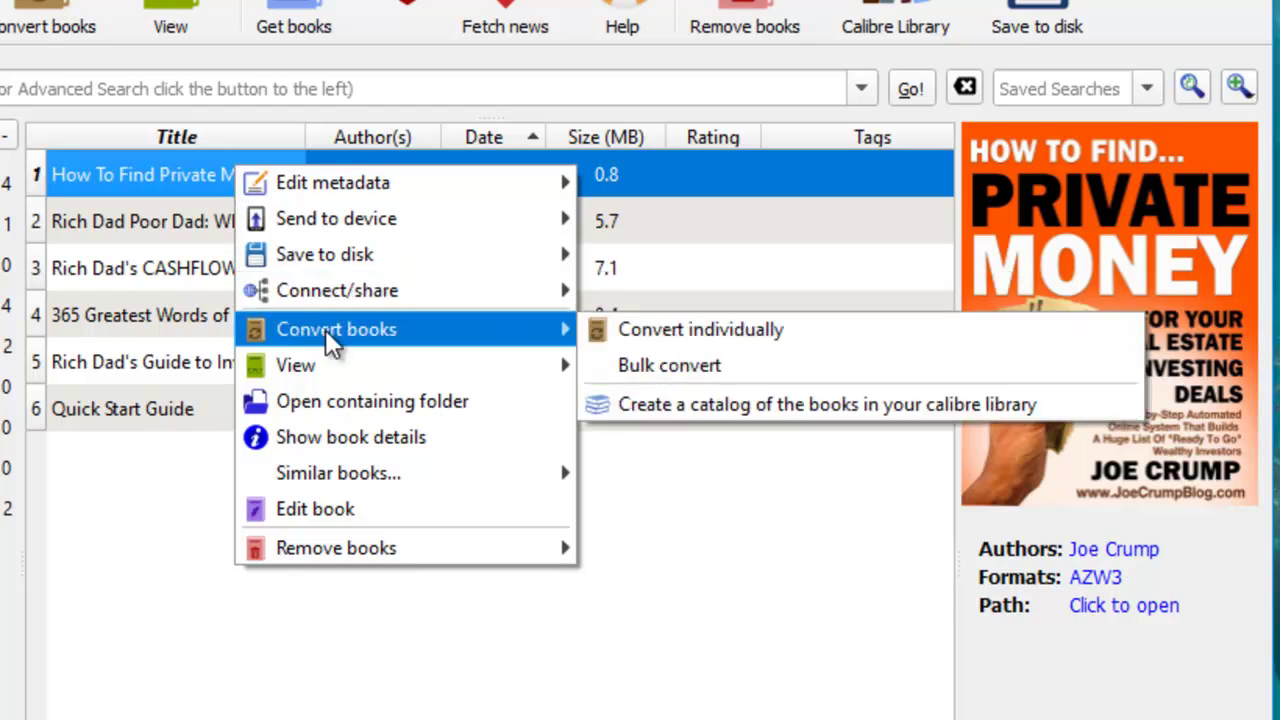
mouse_move(508, 290)
mouse_move(560, 333)
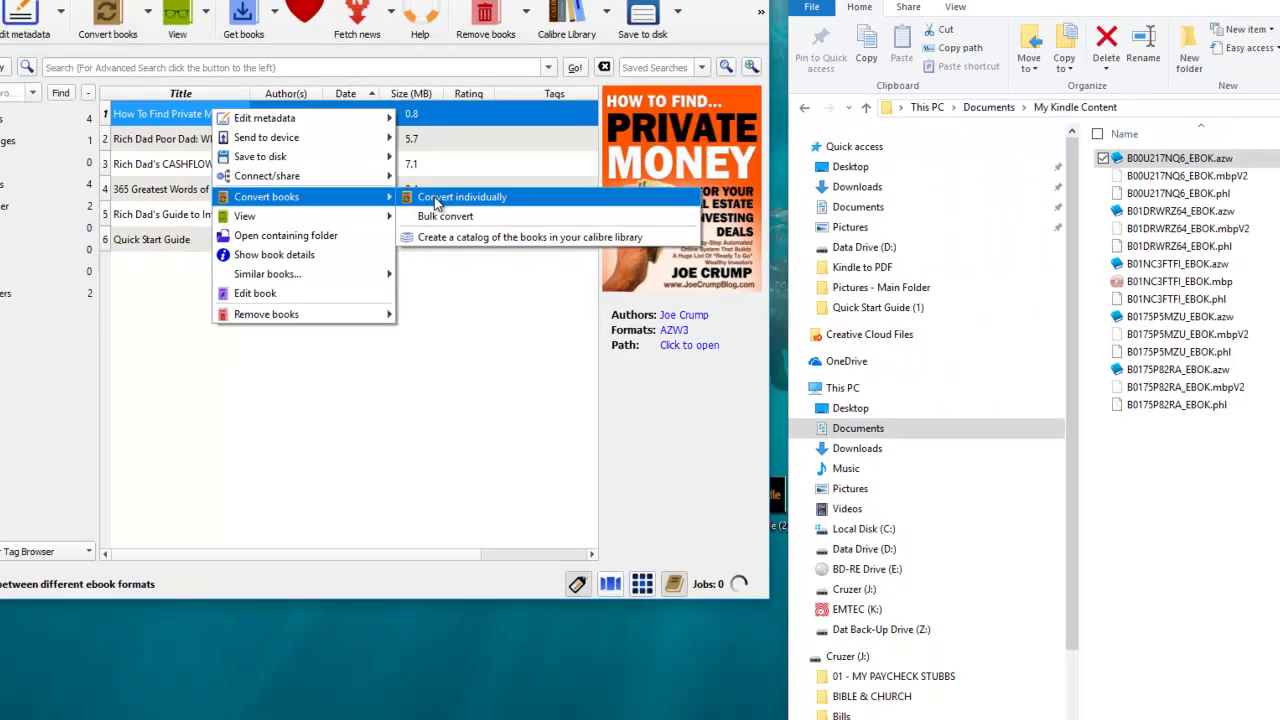
left_click(509, 188)
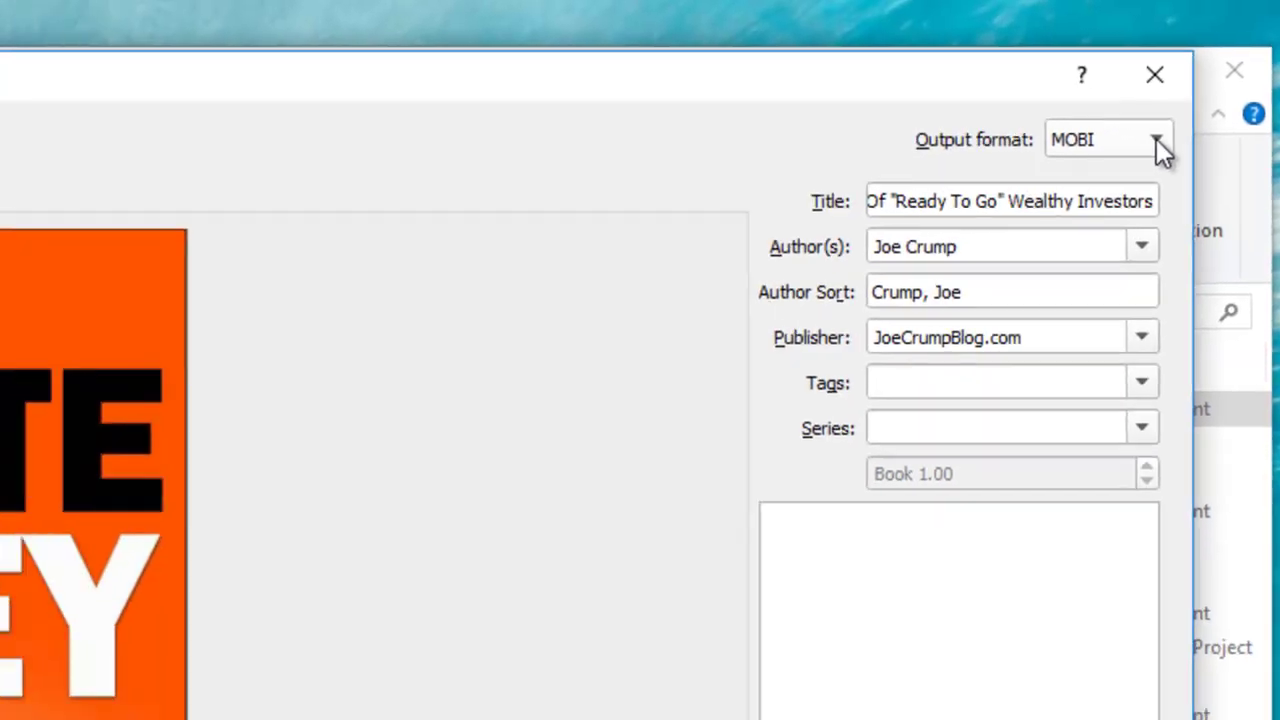
left_click(1135, 164)
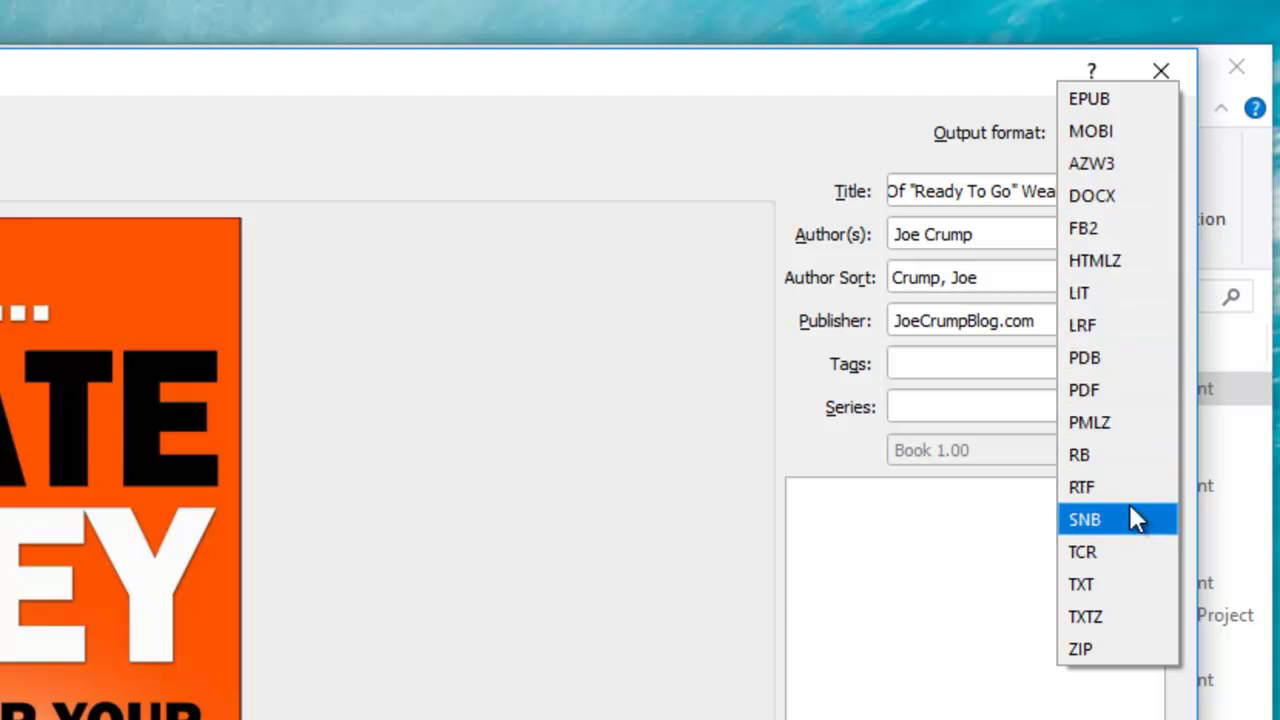
left_click(1075, 389)
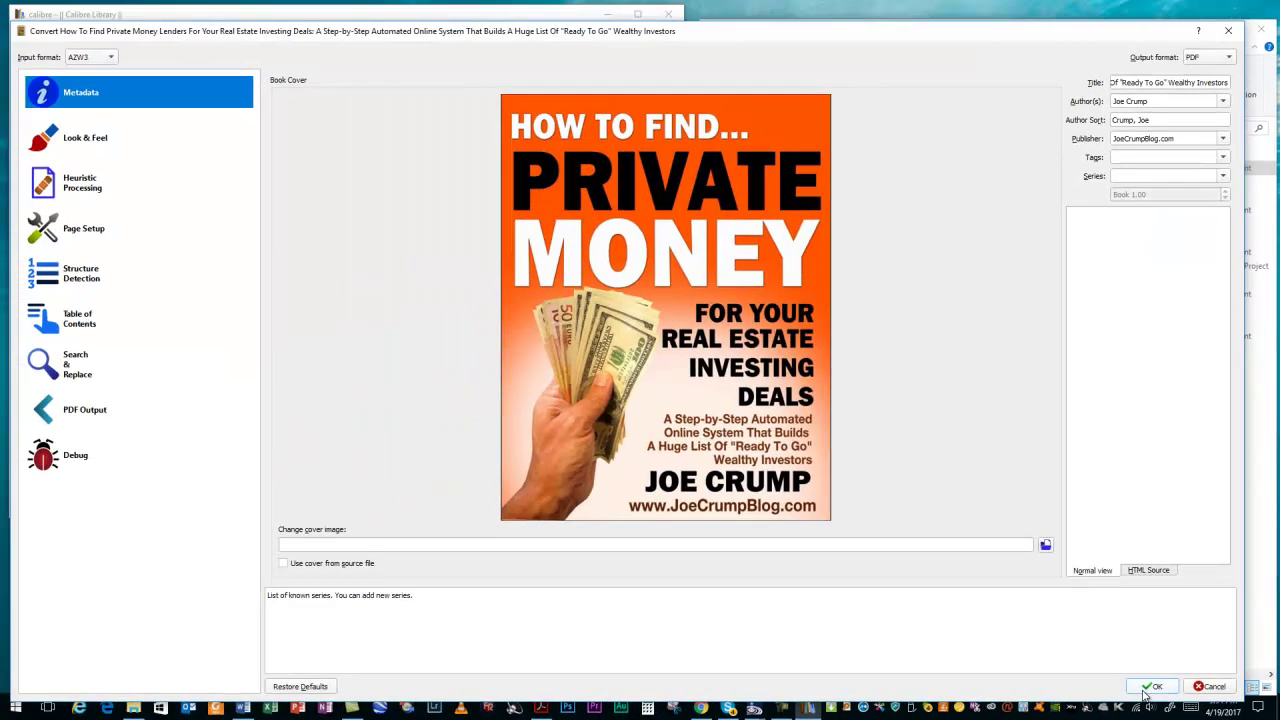
left_click(1052, 668)
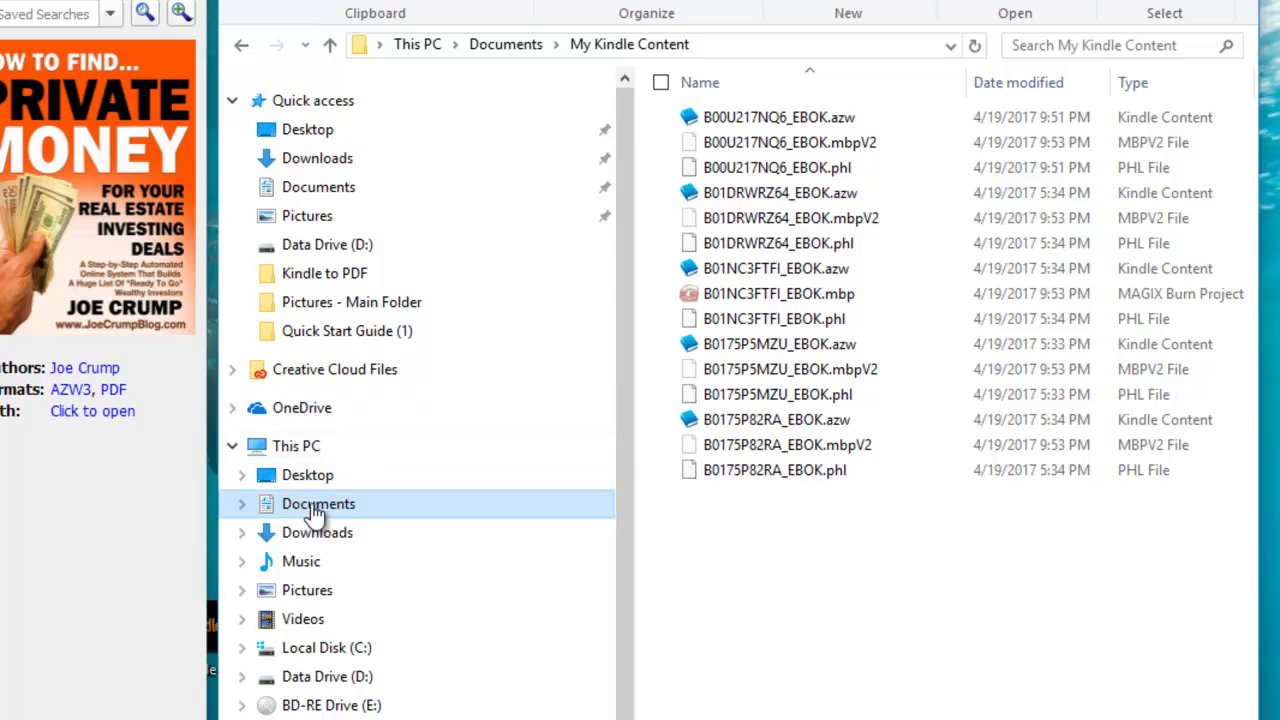
- Open the Calibre Library folder inside Documents, look into the Robert T. Kiyosaki folder and return to Calibre Library
left_click(313, 508)
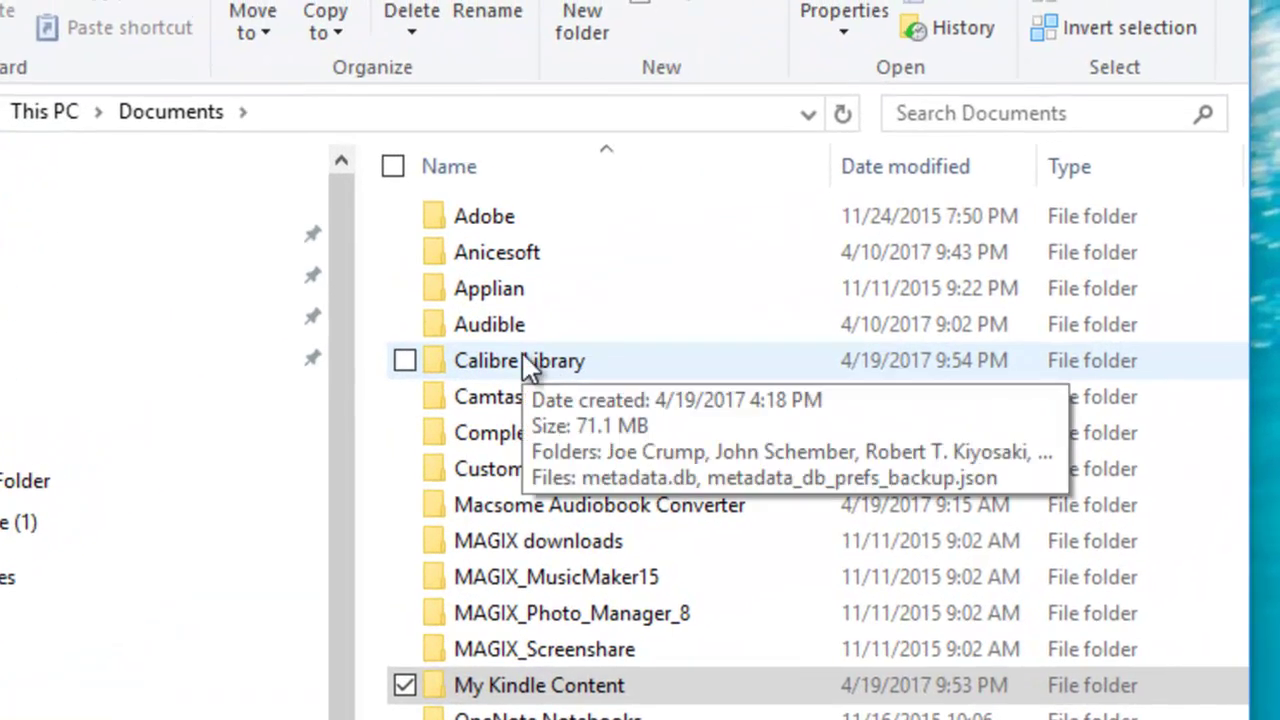
double_click(527, 366)
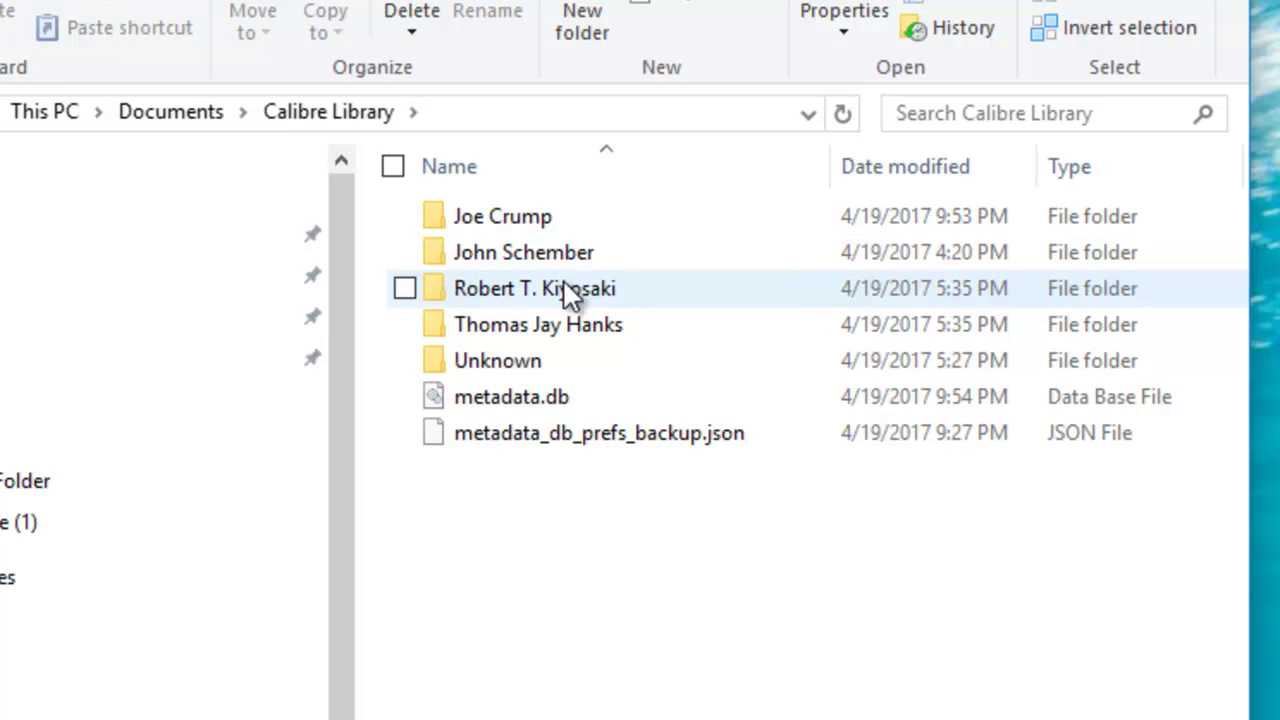
mouse_move(560, 292)
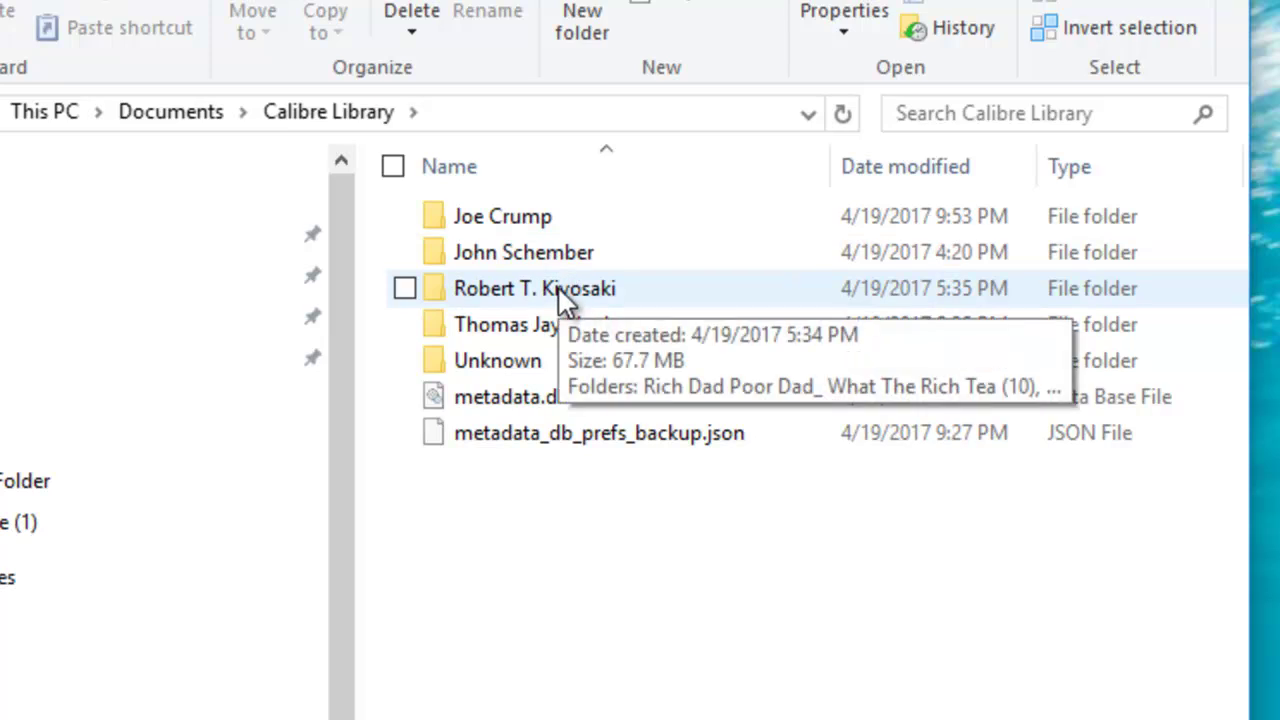
double_click(560, 290)
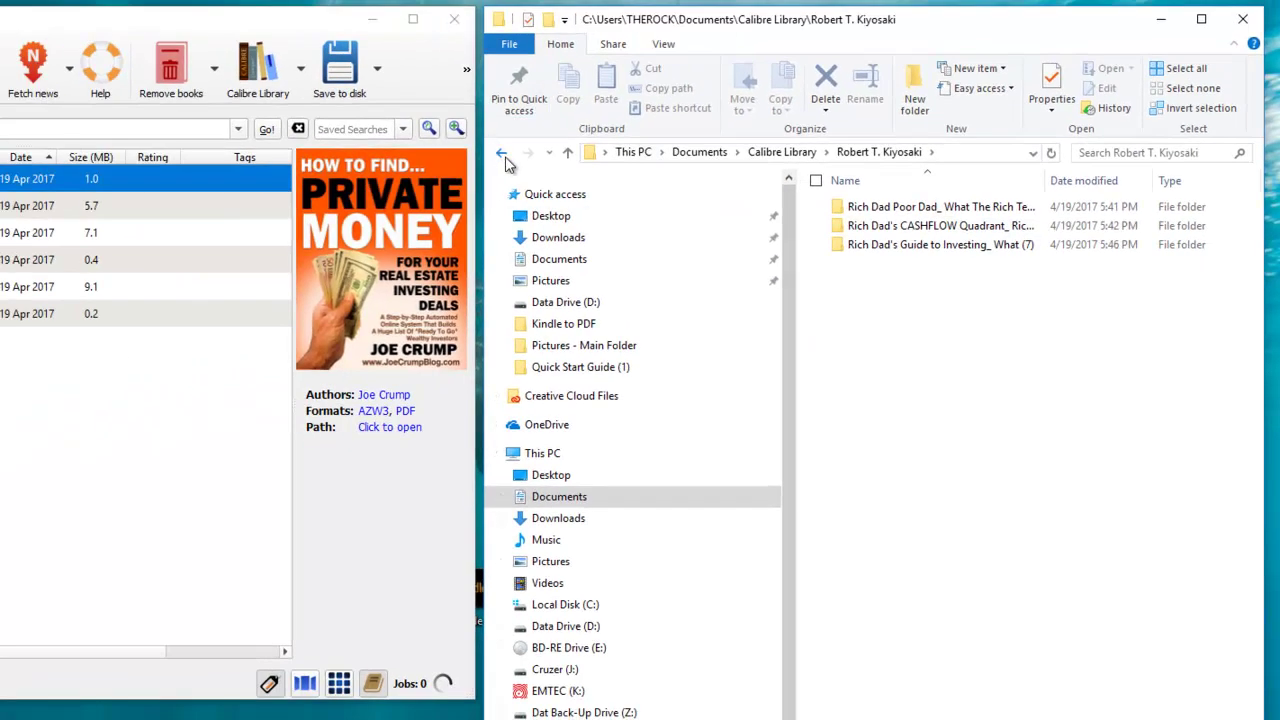
left_click(505, 158)
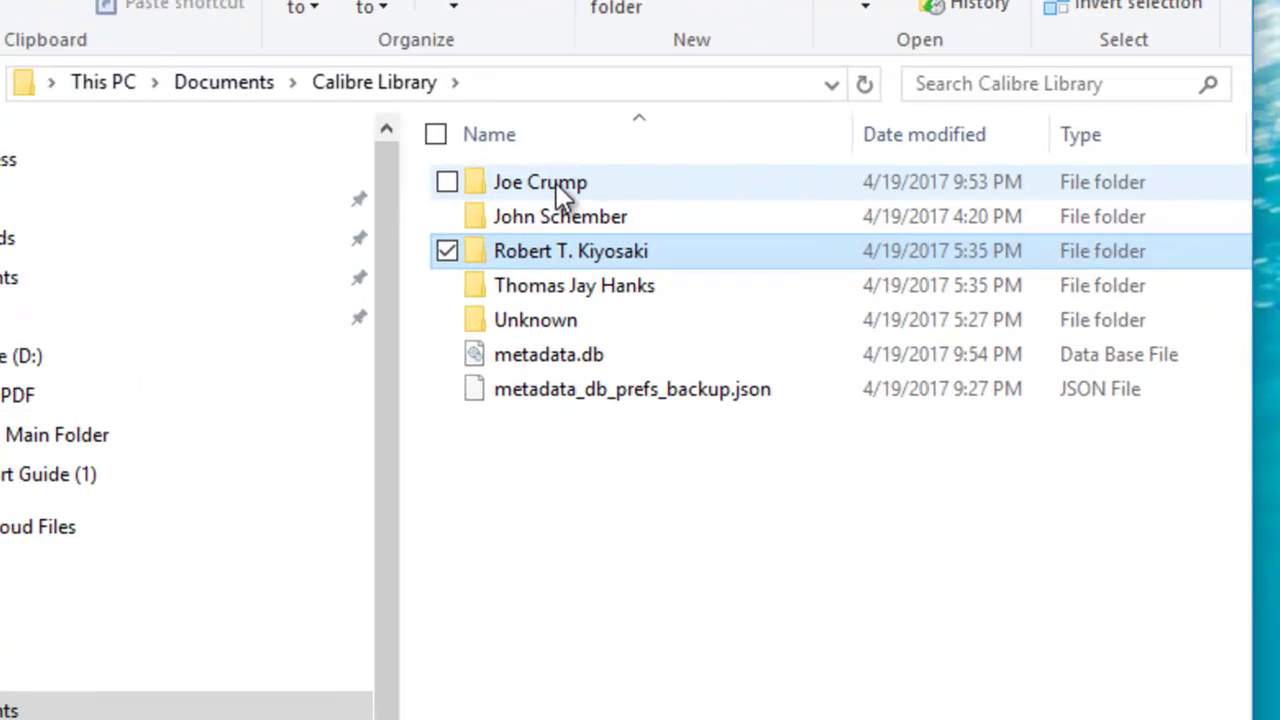
- Open the "How To Find Private Money Lenders" book folder under its author and widen the Name column to show full file names
mouse_move(883, 210)
double_click(505, 185)
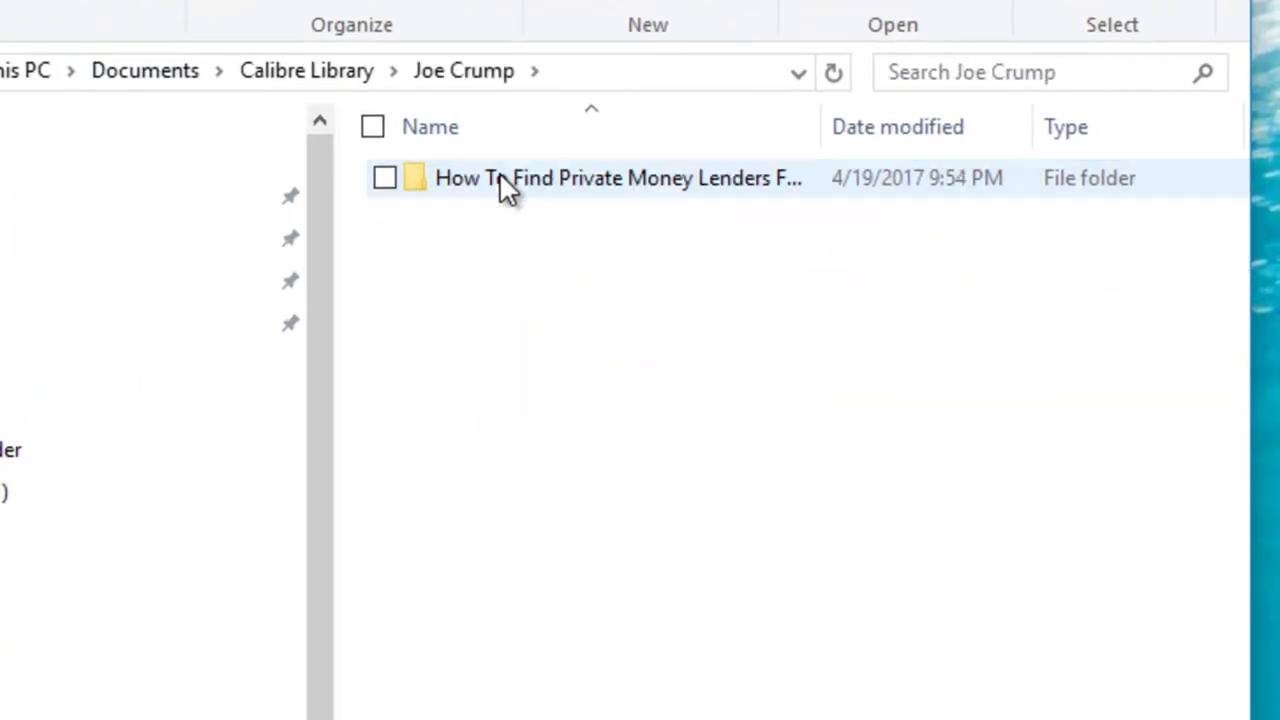
double_click(503, 188)
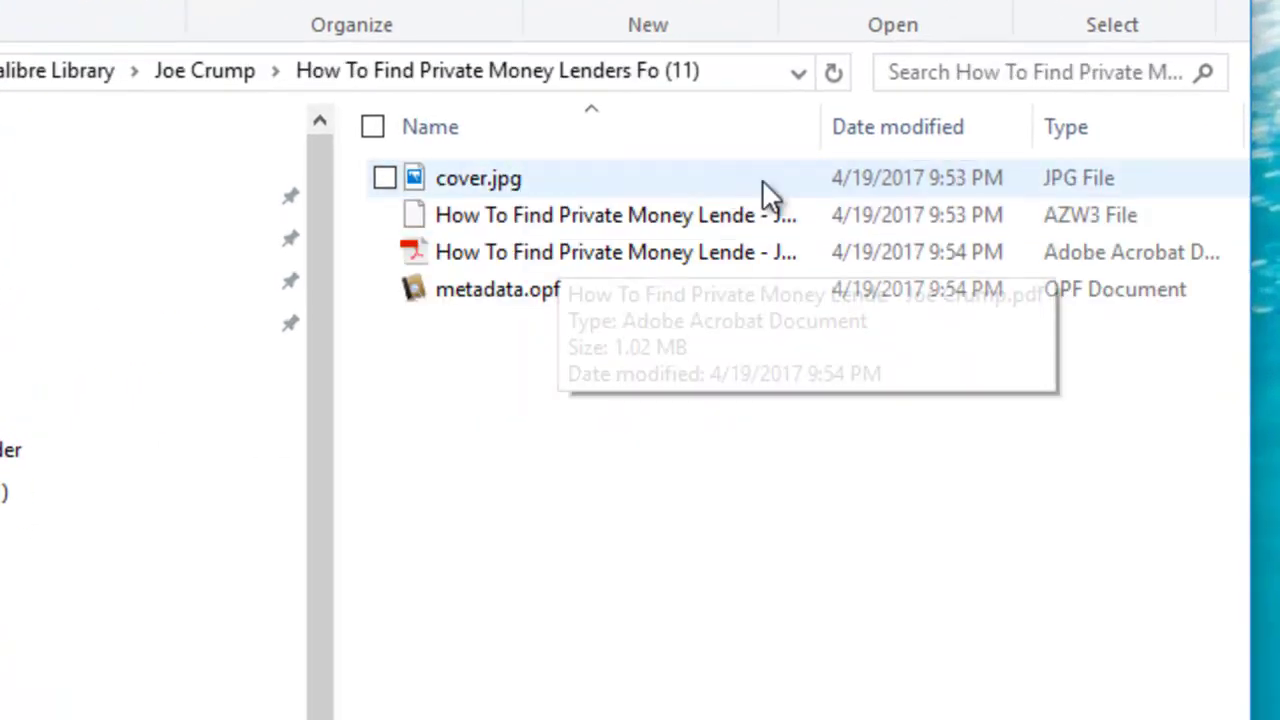
left_click_drag(820, 129, 1080, 127)
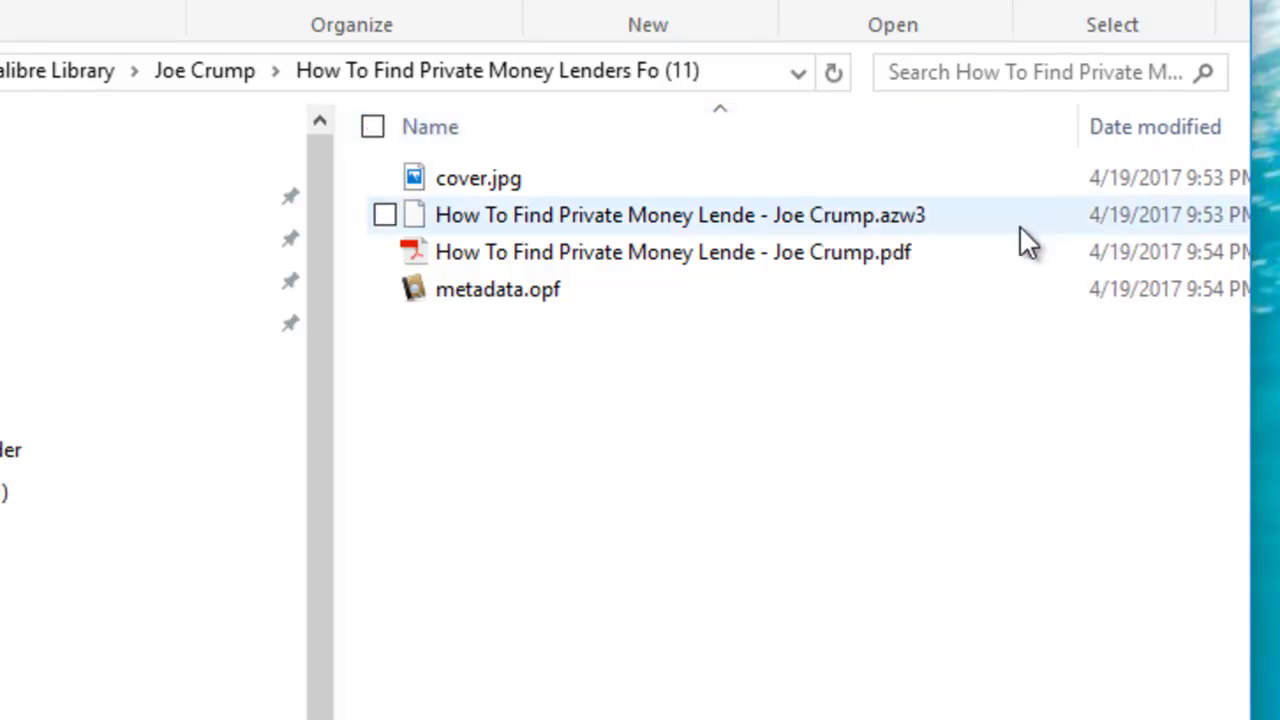
mouse_move(901, 223)
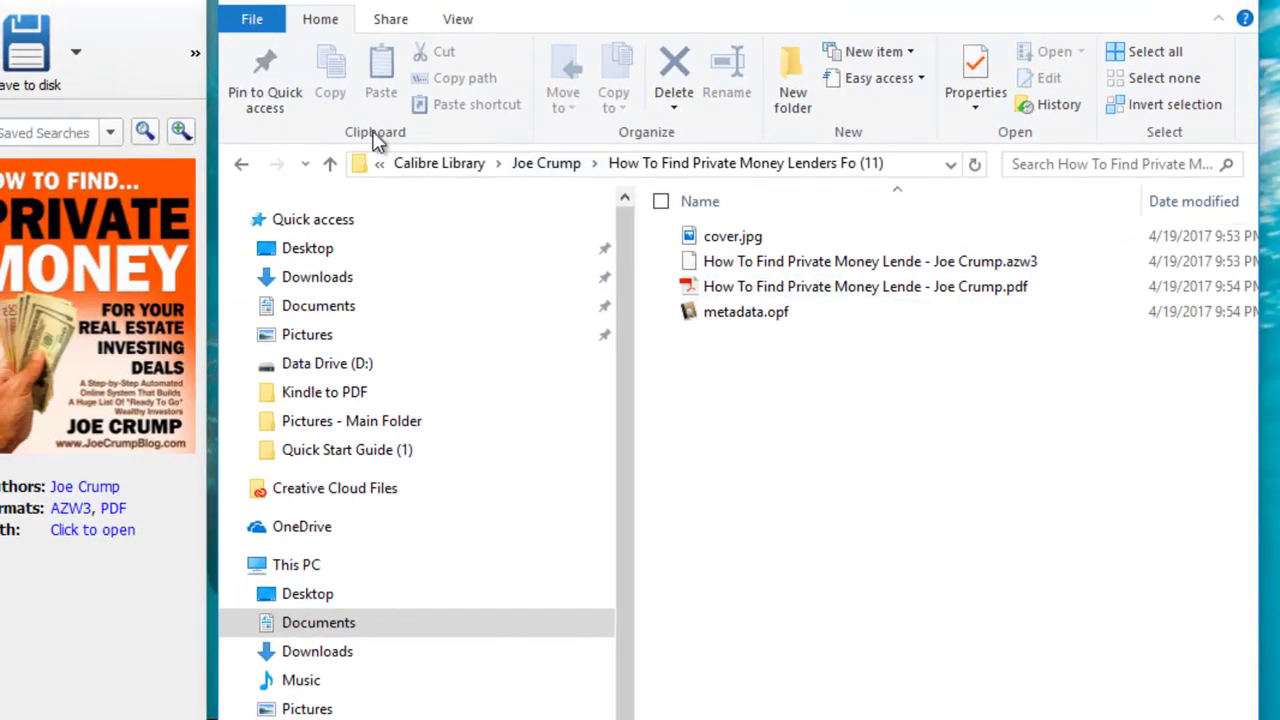
- Return to Calibre Library, open the Rich Dad Poor Dad book folder under its author and widen the Name column
left_click(246, 170)
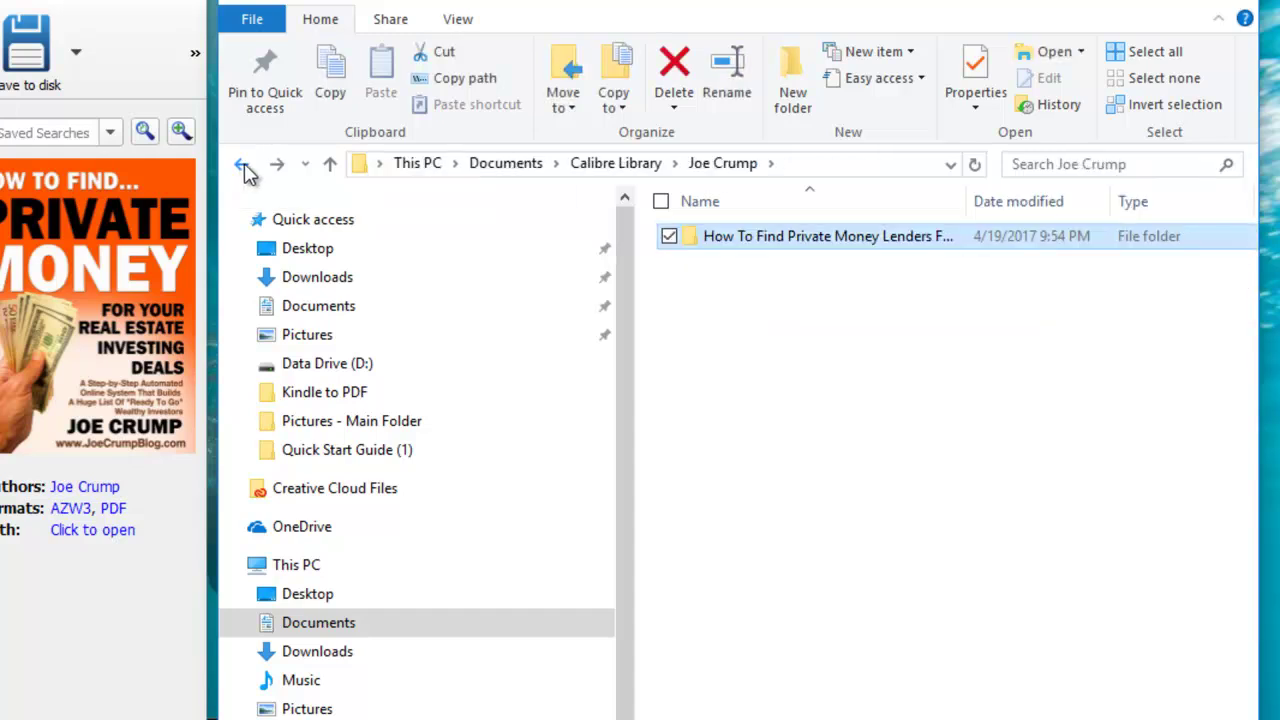
left_click(246, 170)
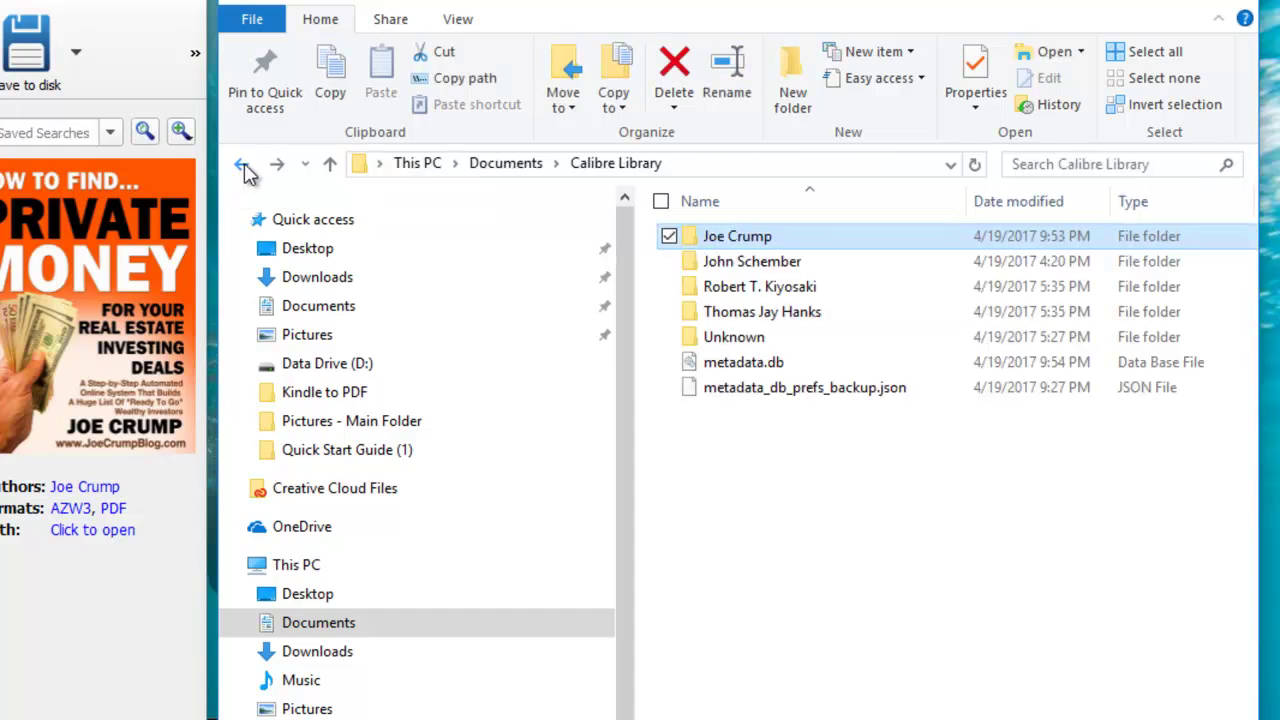
double_click(778, 290)
double_click(775, 238)
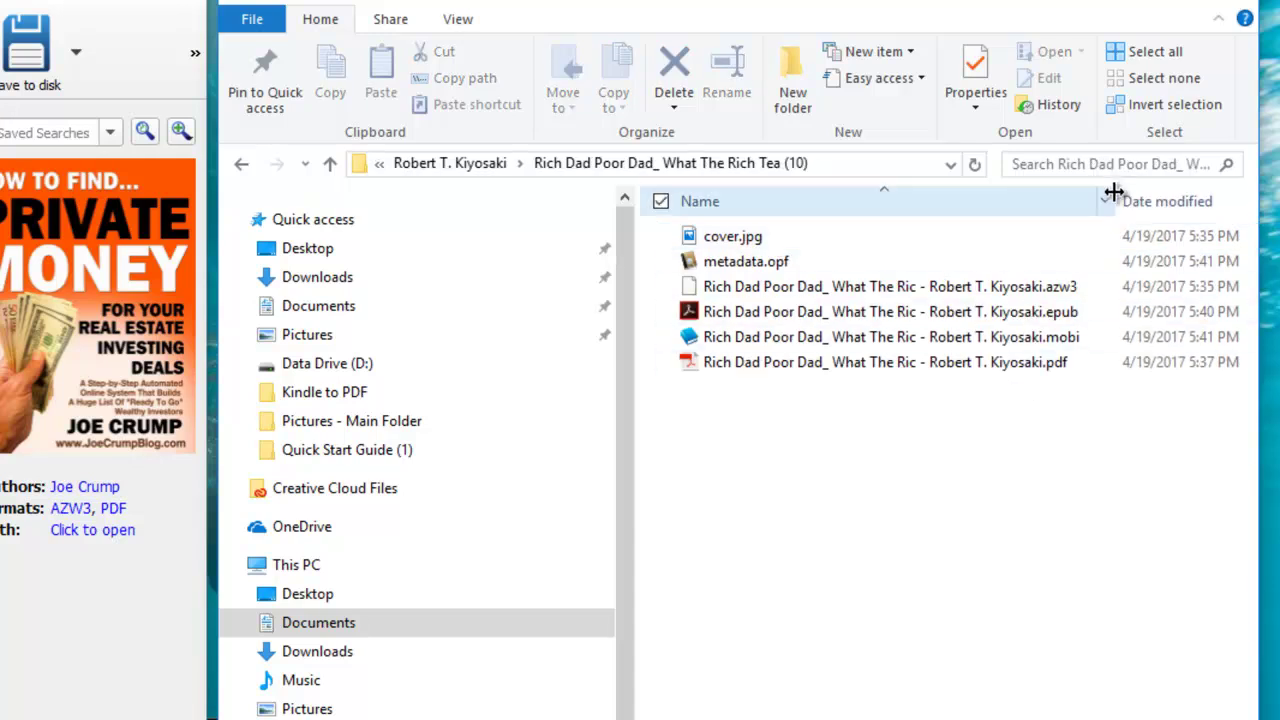
left_click_drag(1113, 200, 1200, 192)
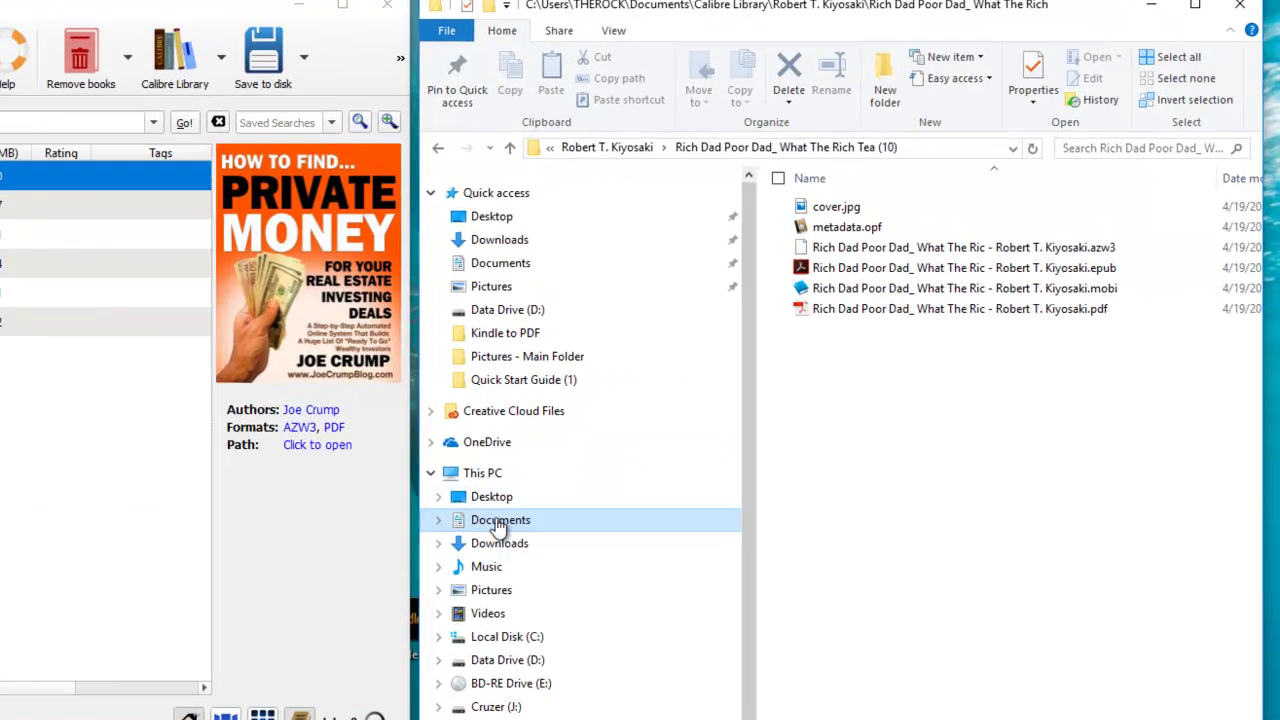
- Open the My Kindle Content folder inside Documents to view the original Kindle files
left_click(746, 367)
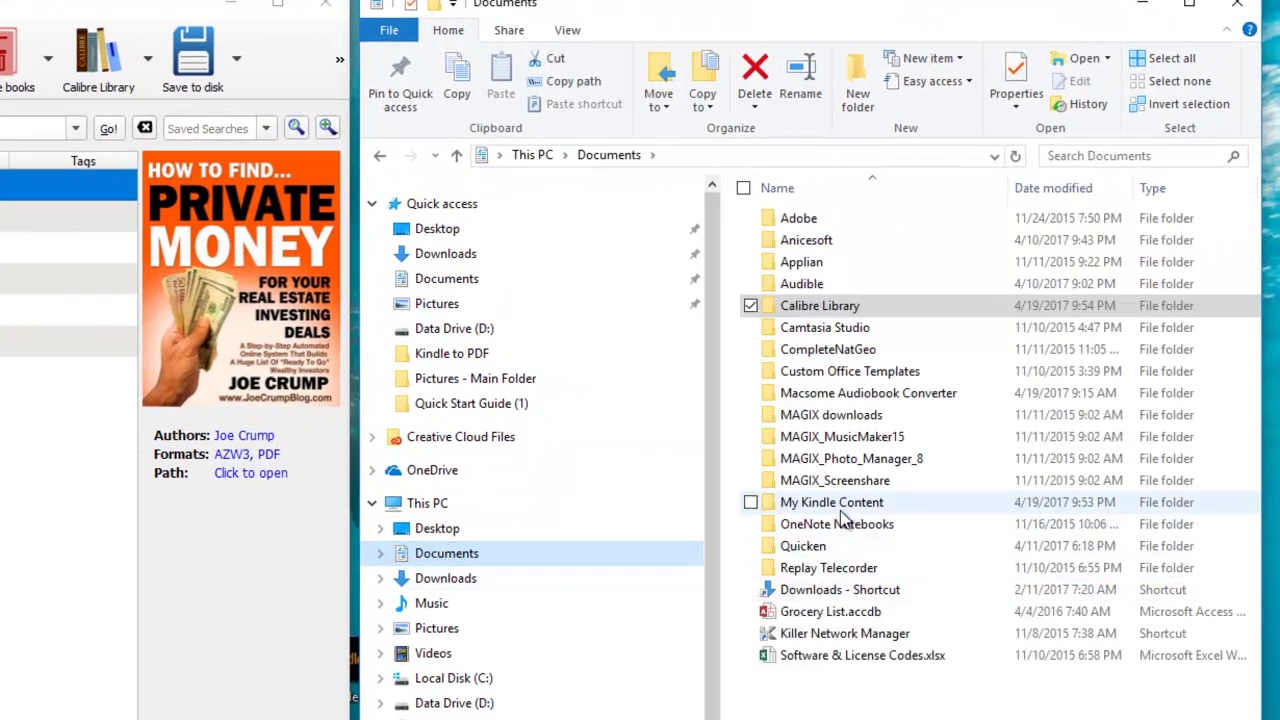
double_click(832, 502)
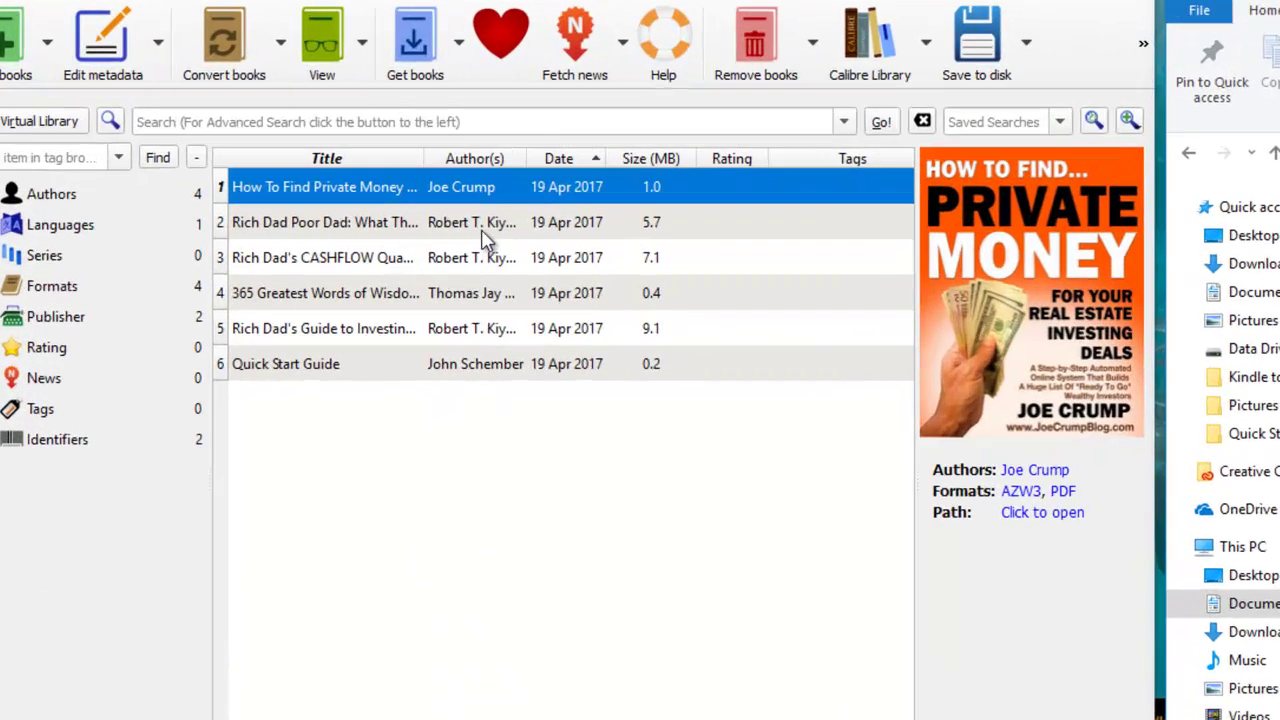
- Open individual conversion for Rich Dad Poor Dad in calibre, view the available output formats and close the dialog without converting
right_click(484, 236)
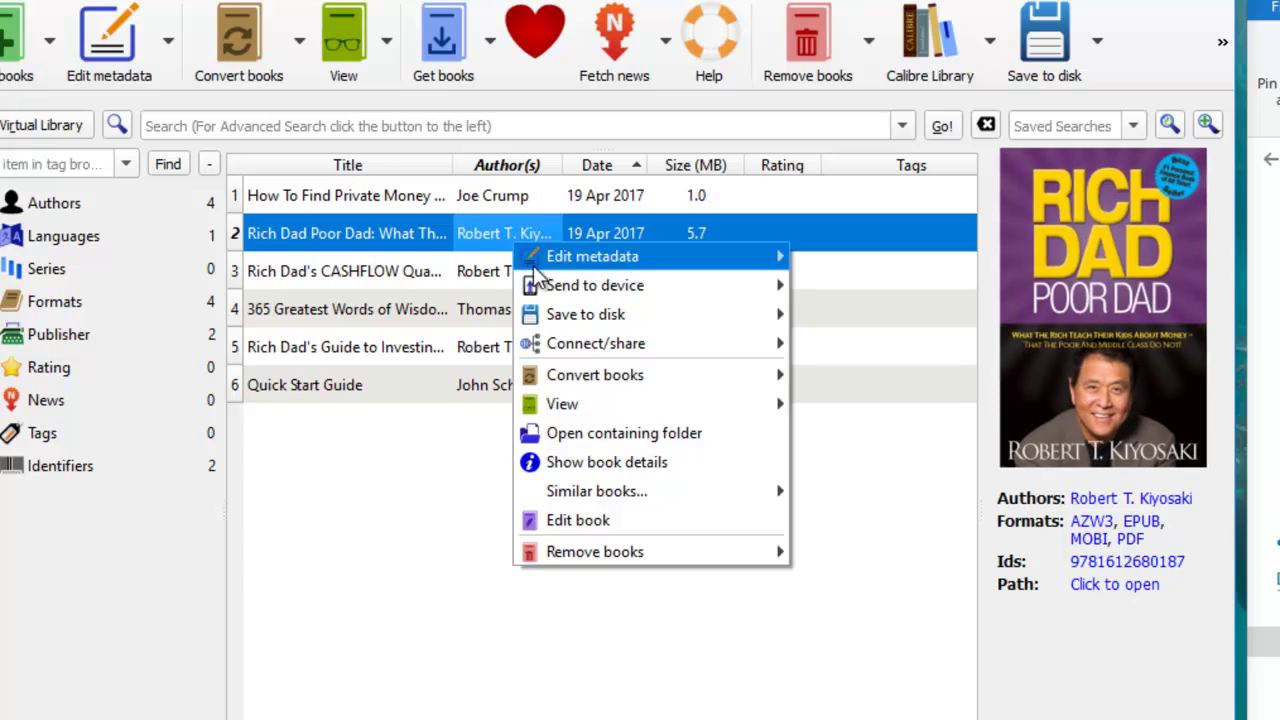
mouse_move(557, 360)
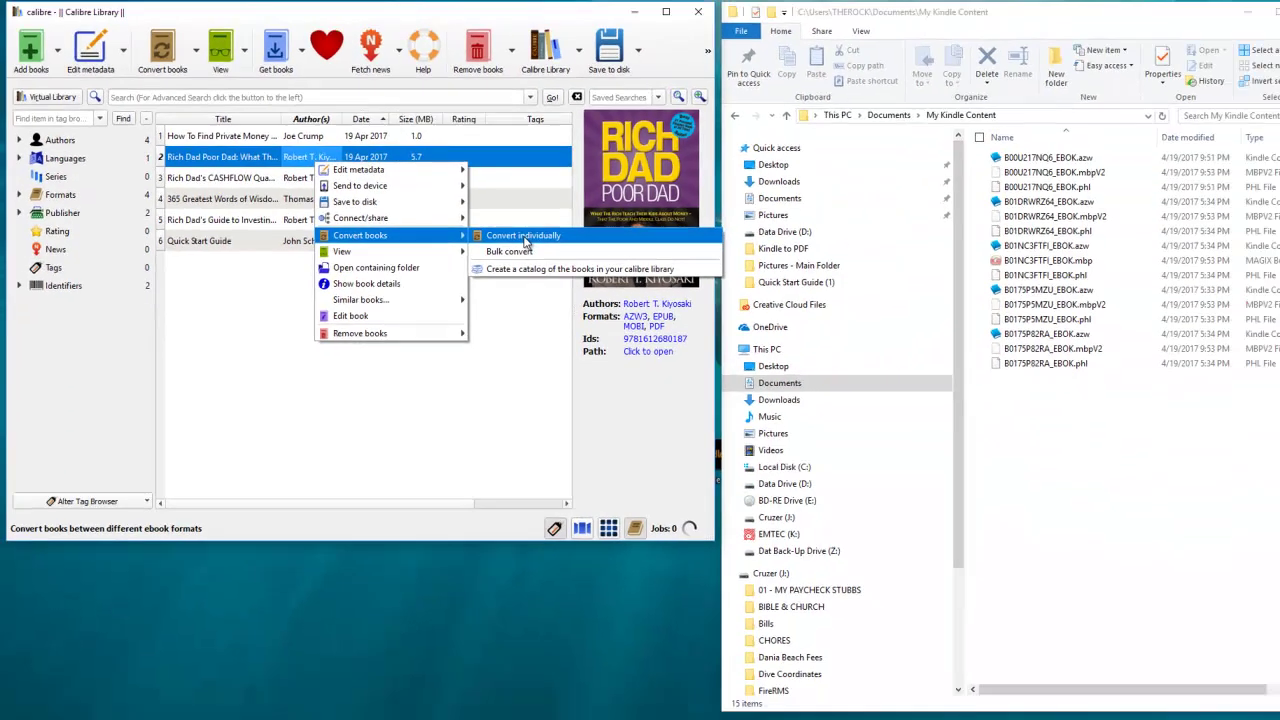
left_click(889, 377)
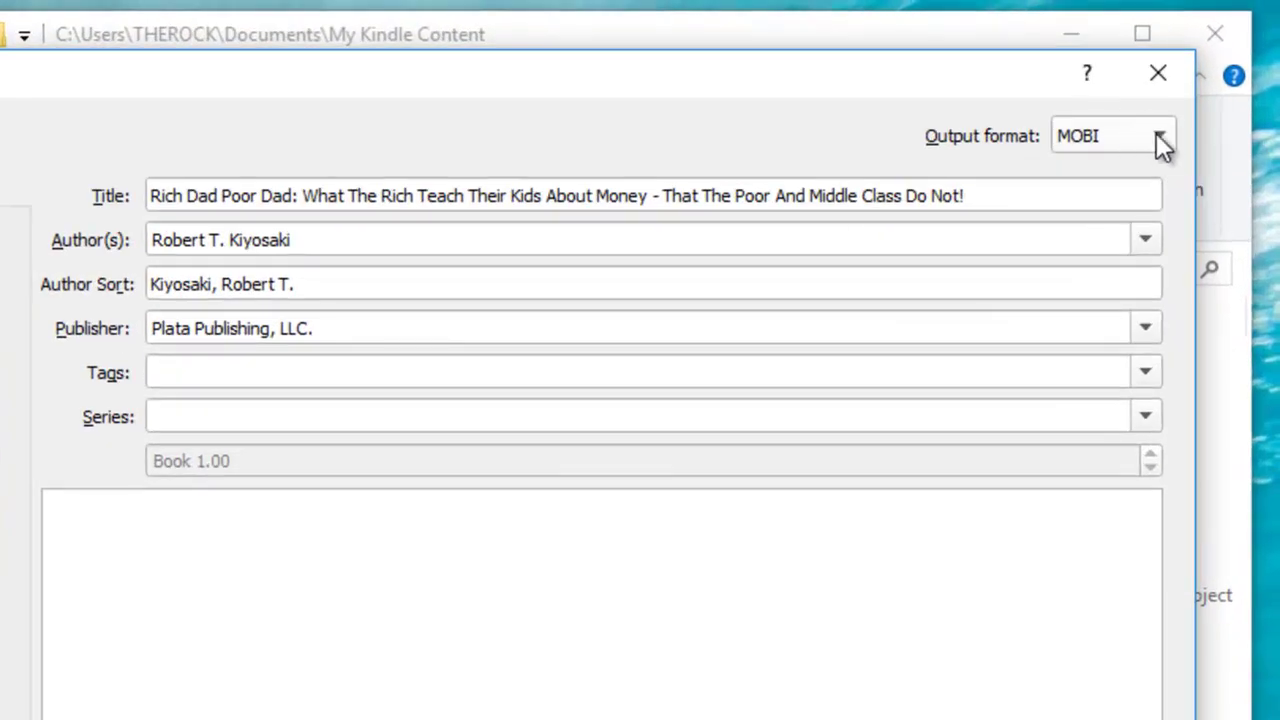
left_click(1158, 138)
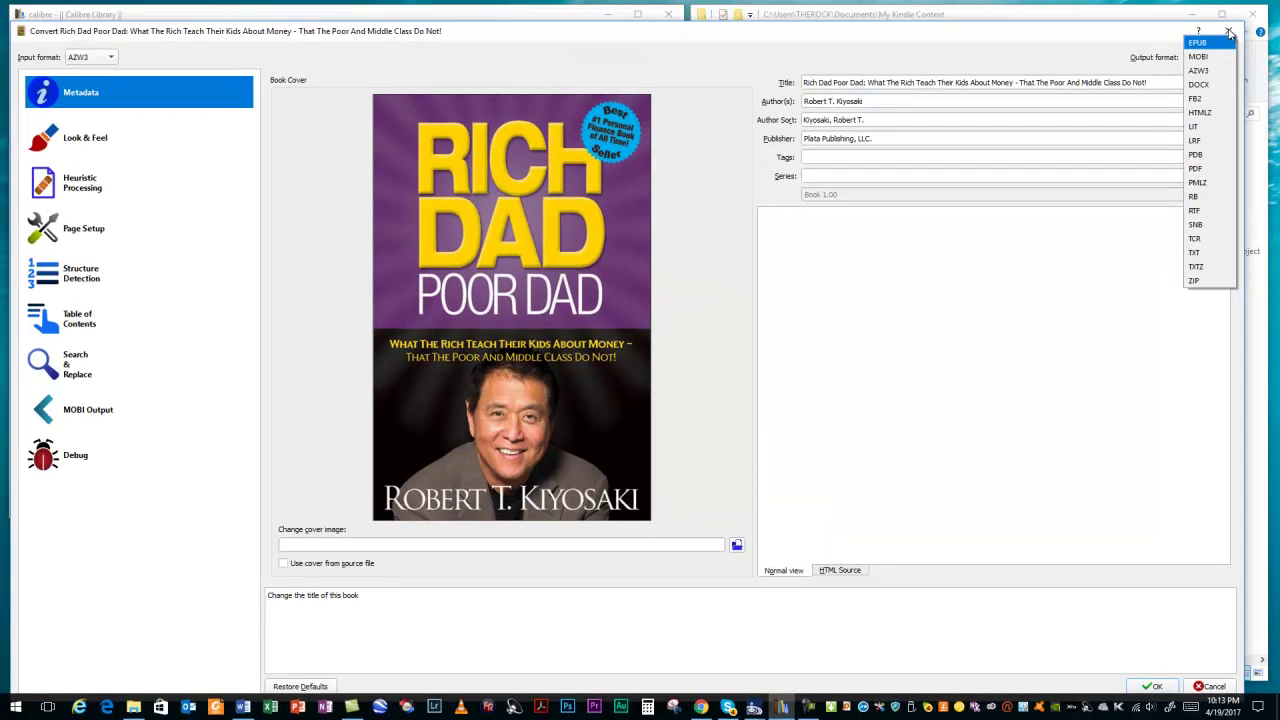
left_click(1229, 33)
left_click(1229, 33)
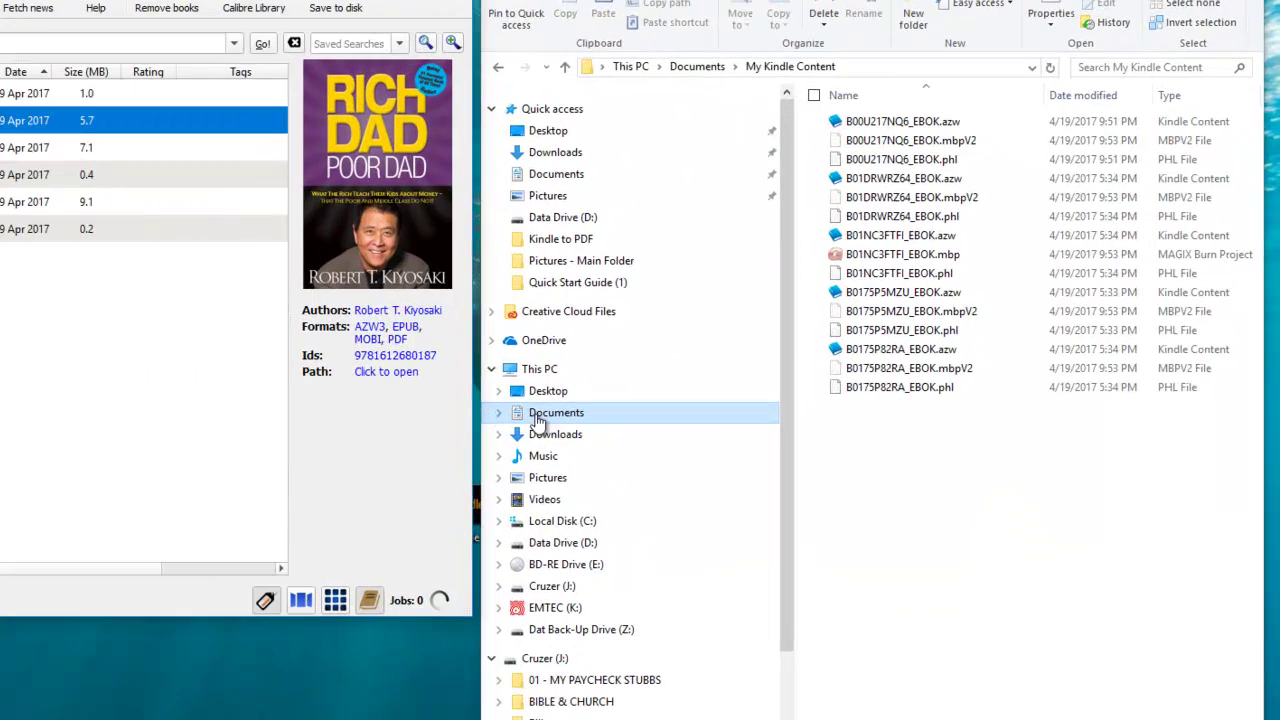
- Go back to Documents in File Explorer and open the Calibre Library folder
left_click(746, 367)
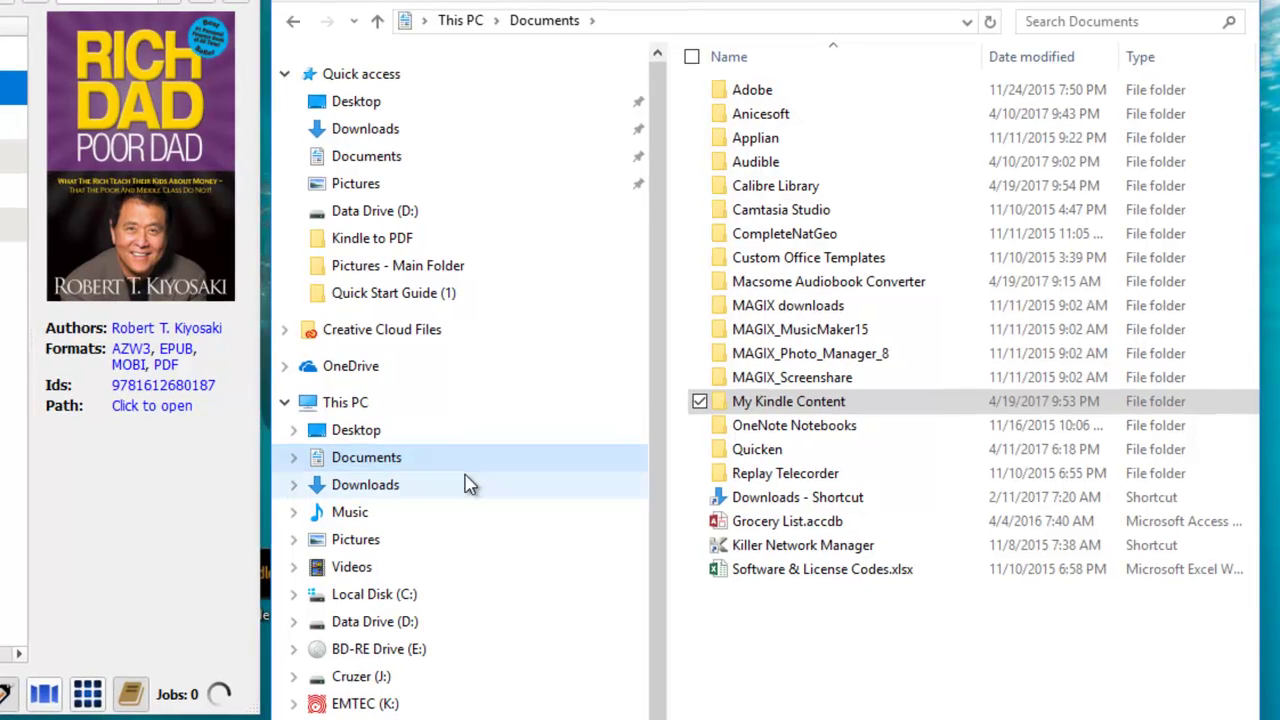
double_click(777, 185)
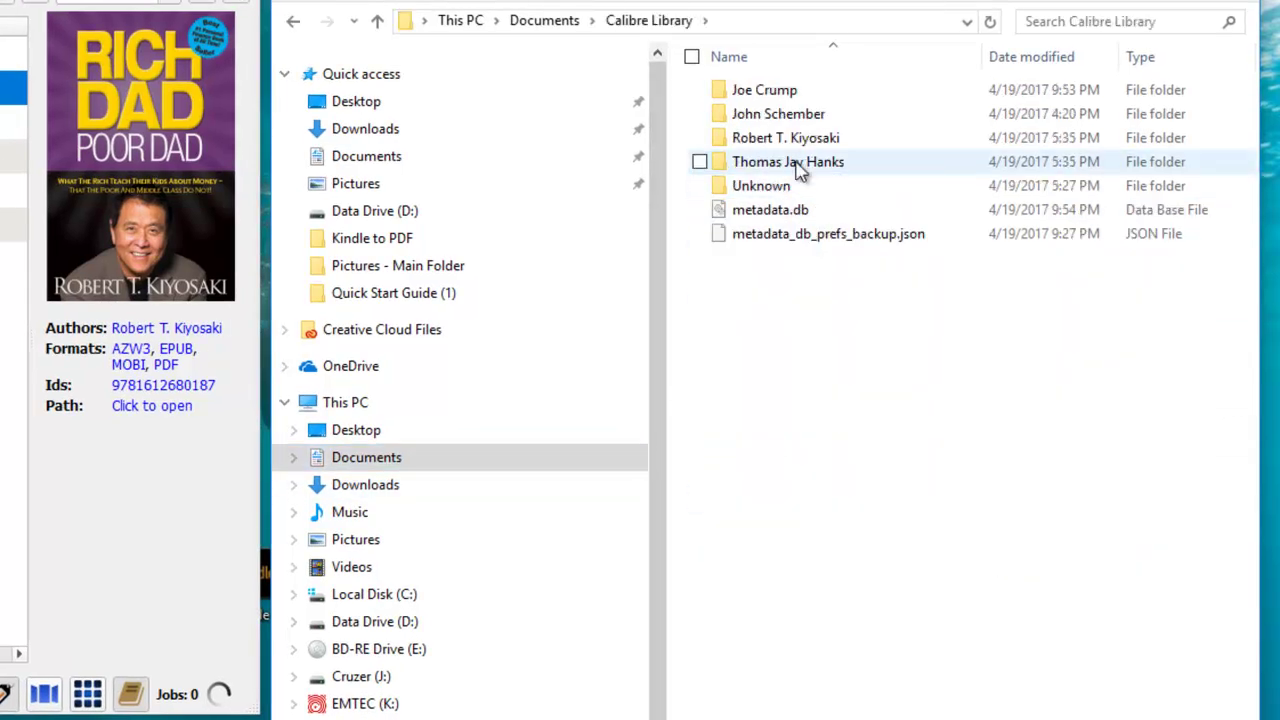